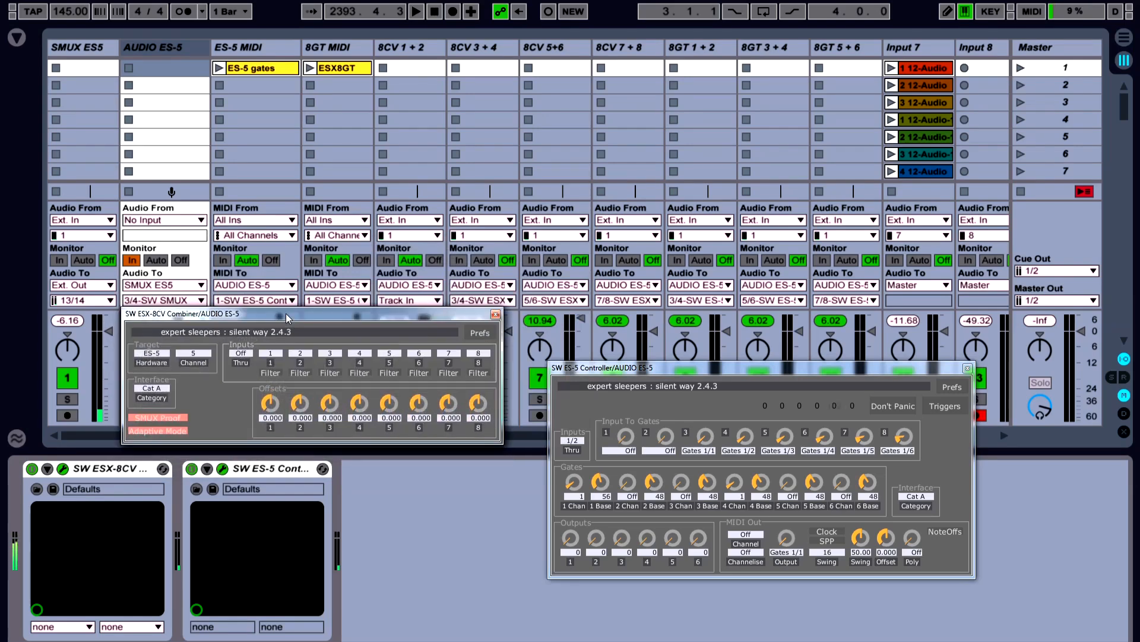
# Examine the note patterns of the ES-5 gates clip and the ESX8GT clip on the two MIDI tracks
pyautogui.moveTo(653, 374); pyautogui.dragTo(642, 395)
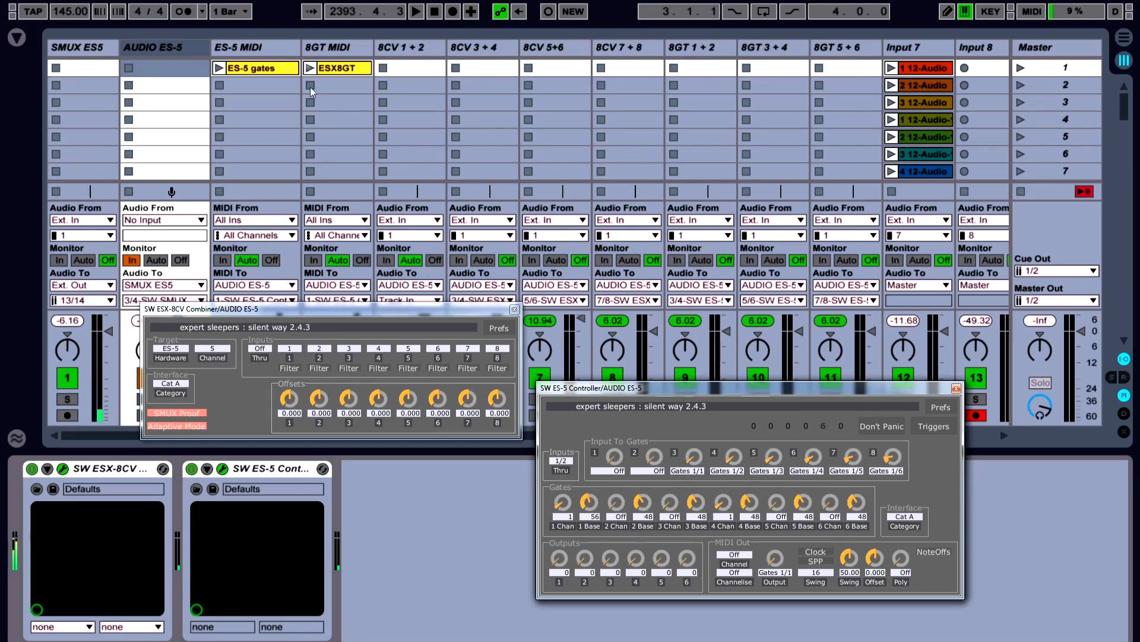
pyautogui.click(248, 41)
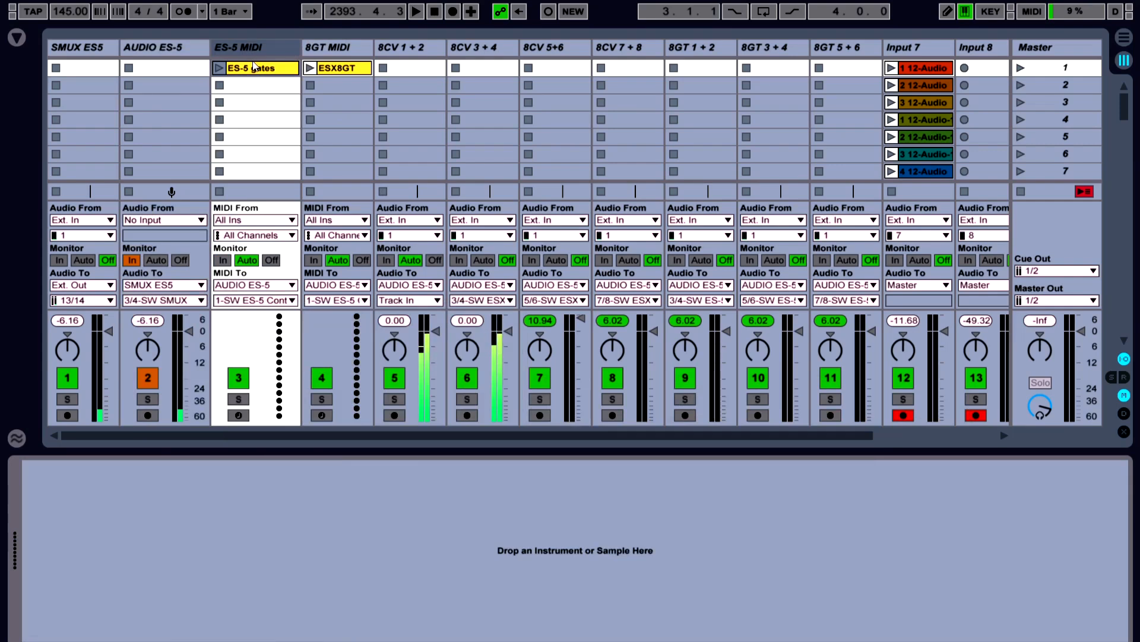
pyautogui.click(254, 70)
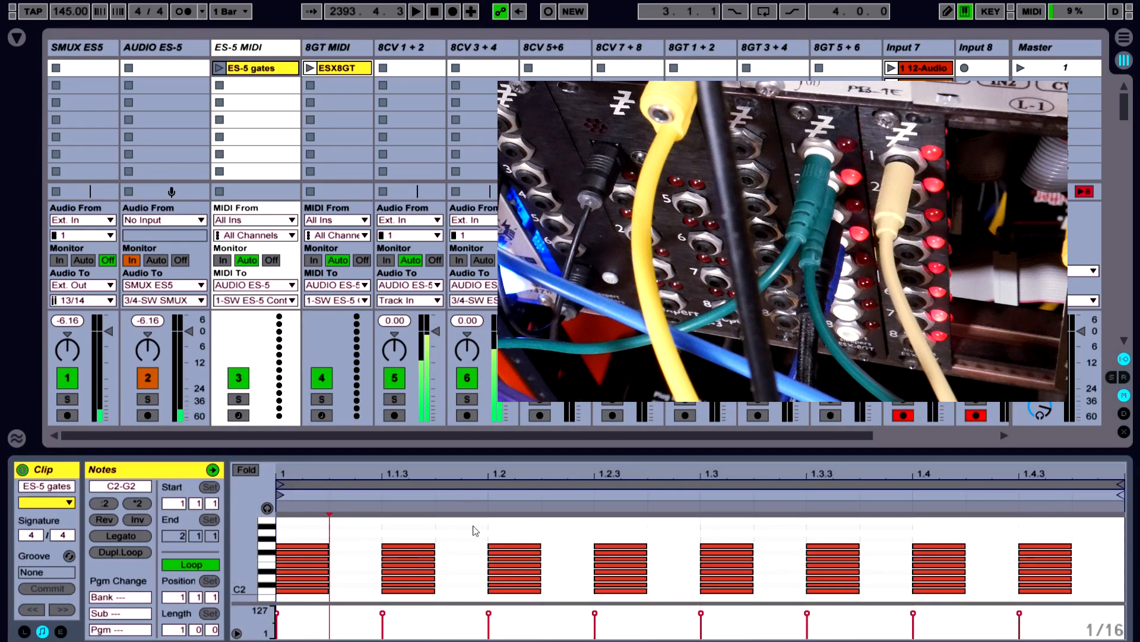
pyautogui.click(254, 47)
pyautogui.click(327, 47)
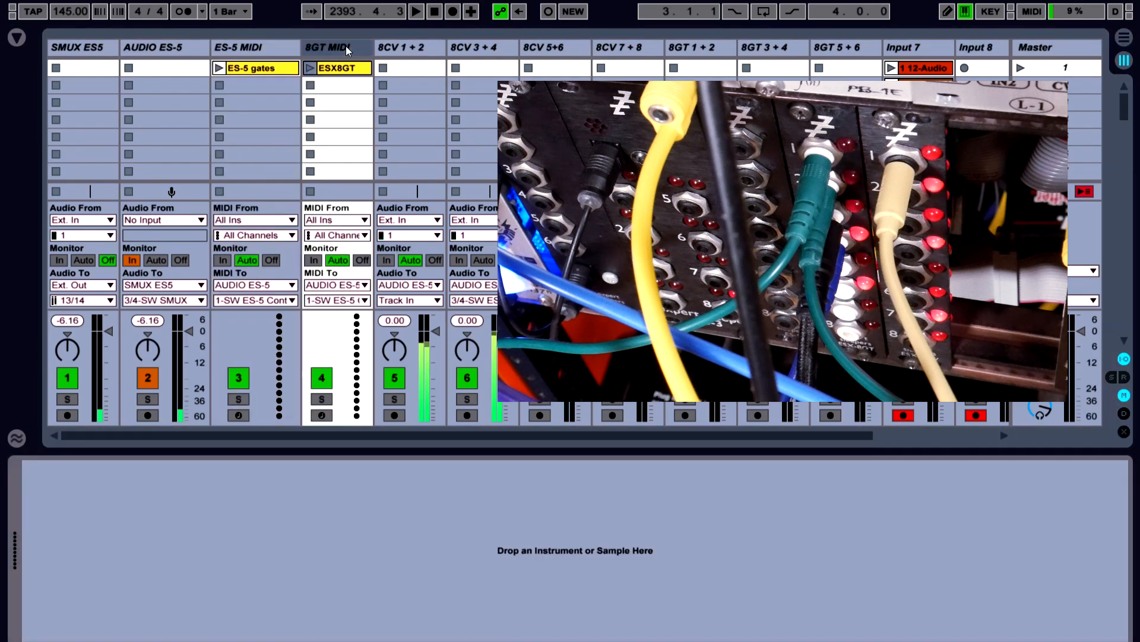
pyautogui.click(343, 69)
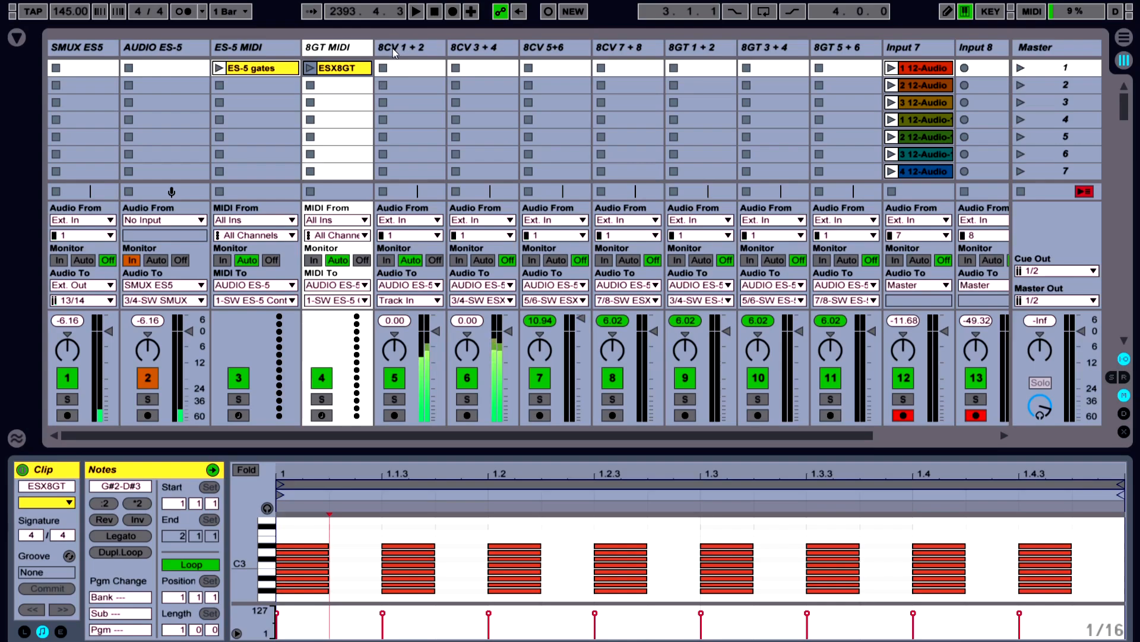
# Examine the left and right channel LFO settings and waveforms on tracks 8CV 1 + 2 and 8CV 3 + 4
pyautogui.click(394, 48)
pyautogui.moveTo(462, 289); pyautogui.dragTo(382, 380)
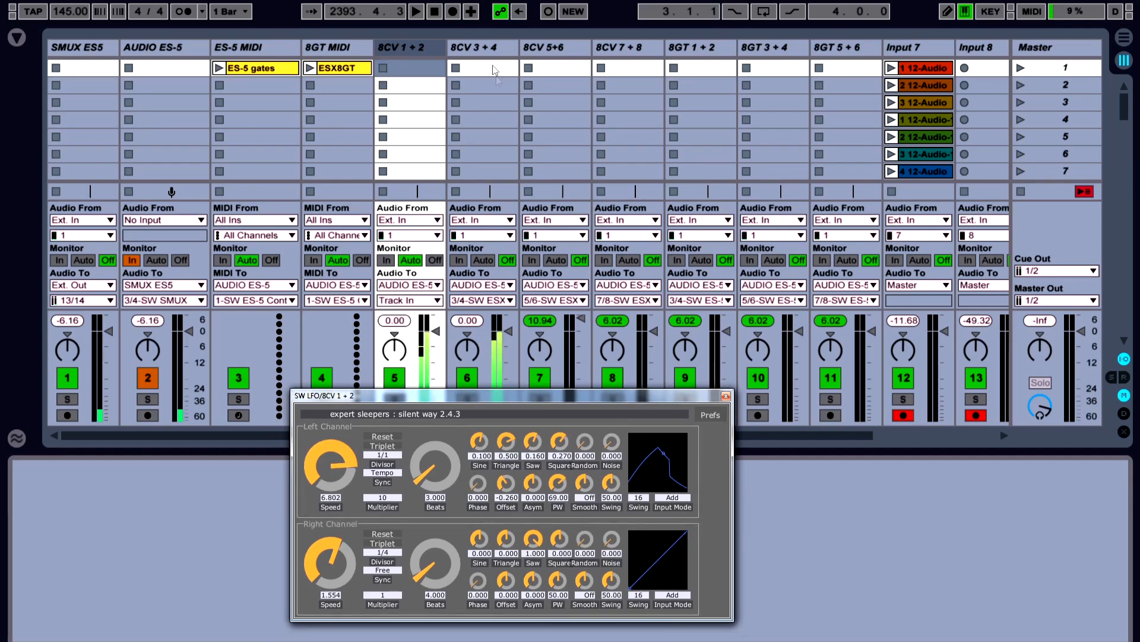
pyautogui.click(492, 47)
pyautogui.moveTo(721, 323); pyautogui.dragTo(463, 377)
pyautogui.click(396, 49)
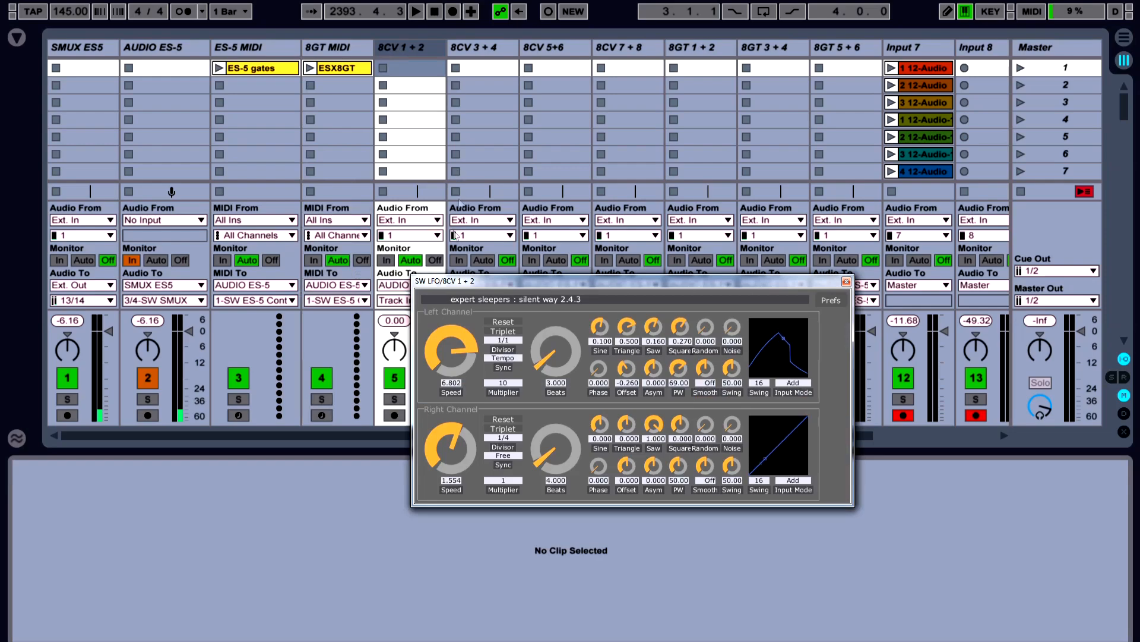
pyautogui.moveTo(461, 290); pyautogui.dragTo(342, 404)
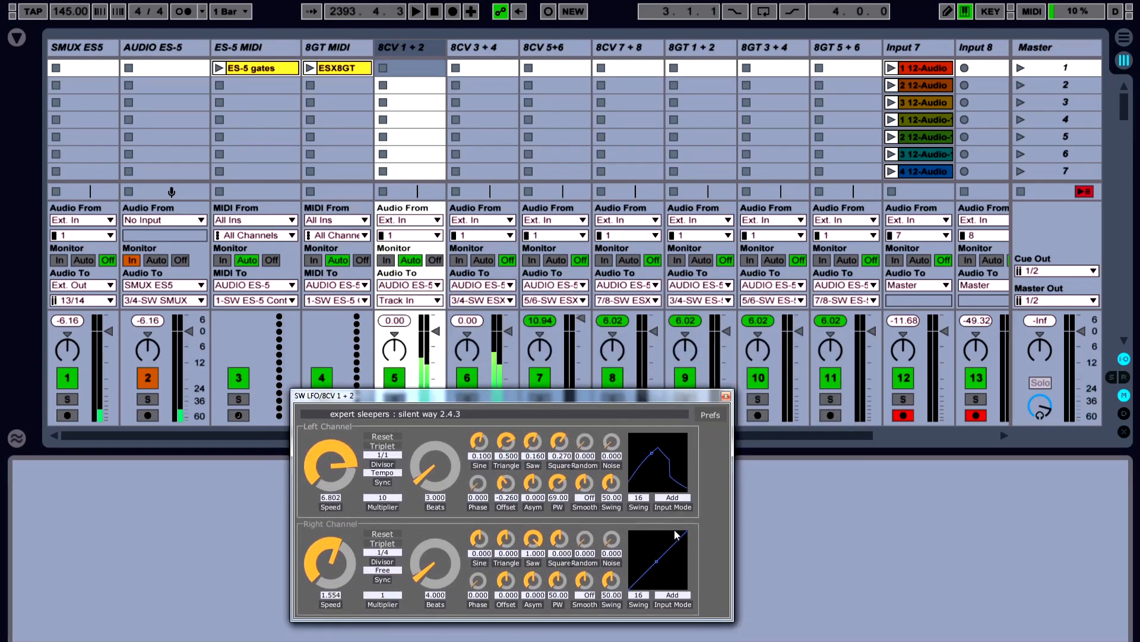
pyautogui.click(492, 48)
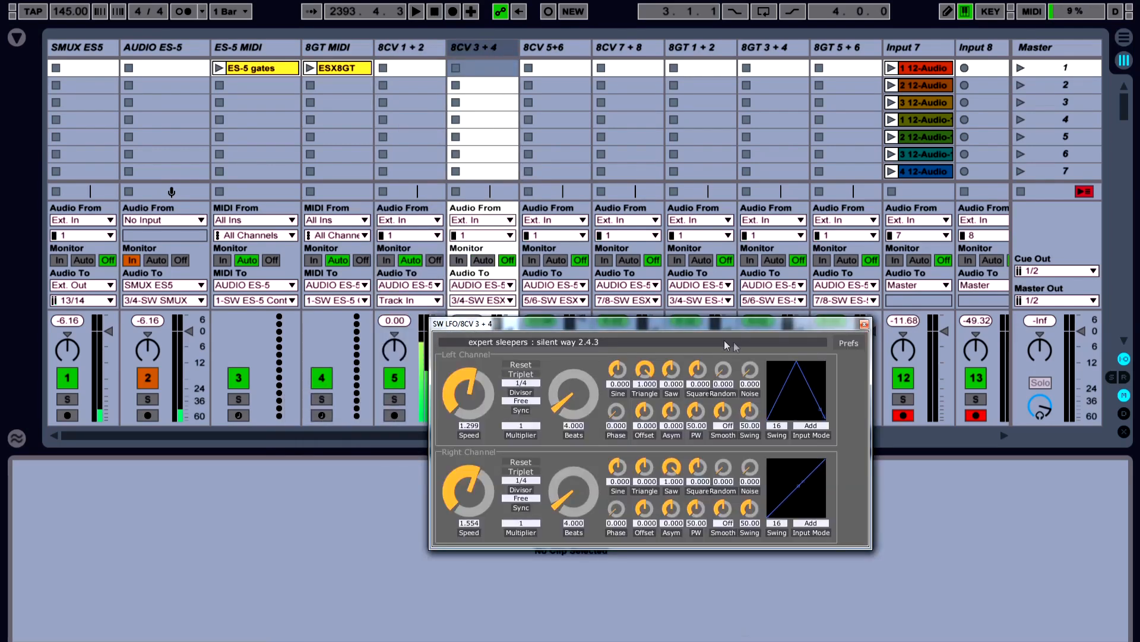
pyautogui.moveTo(723, 323); pyautogui.dragTo(463, 378)
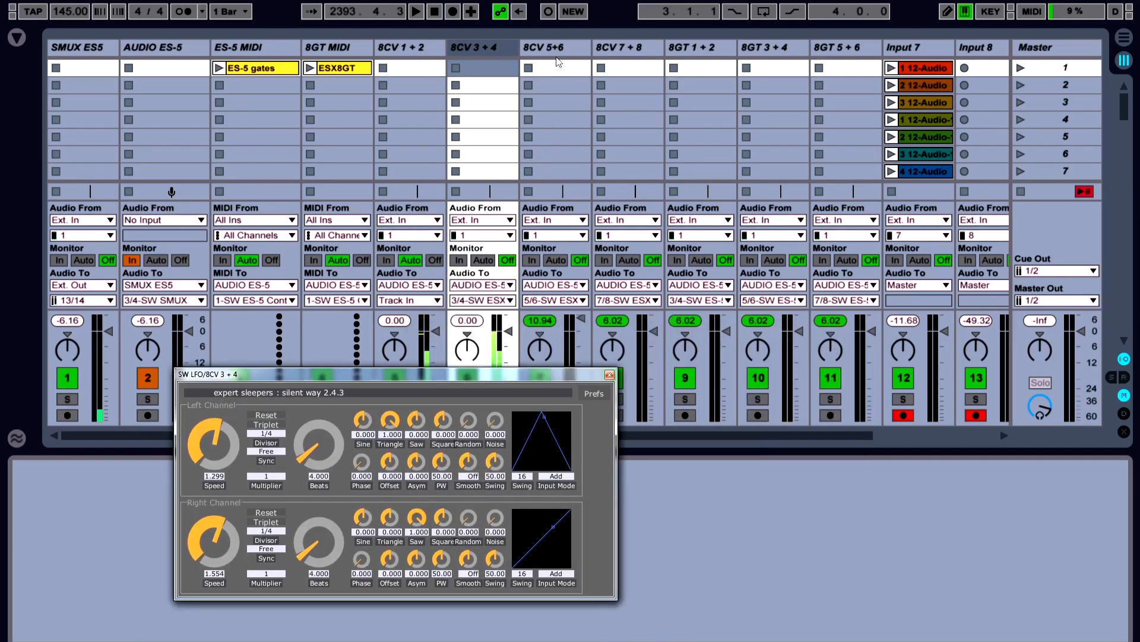
pyautogui.click(395, 47)
pyautogui.moveTo(461, 291); pyautogui.dragTo(340, 401)
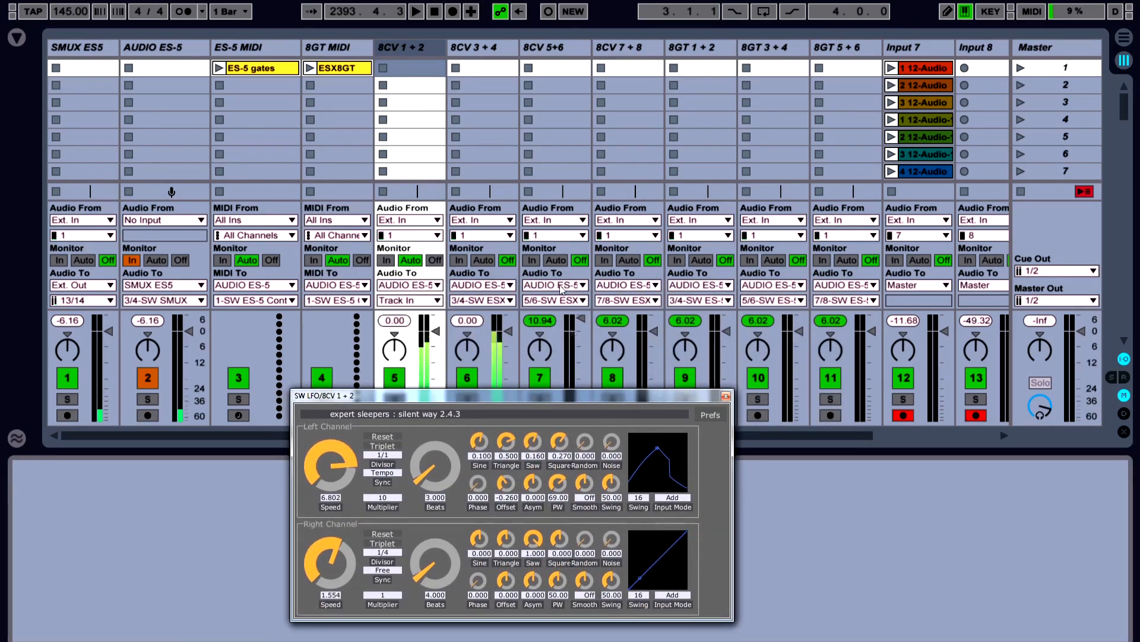
pyautogui.click(492, 48)
pyautogui.moveTo(721, 324); pyautogui.dragTo(462, 379)
# Bring up the Step LFO of track 8CV 5+6 and restart playback from the beginning of the song
pyautogui.click(559, 66)
pyautogui.moveTo(614, 355); pyautogui.dragTo(507, 351)
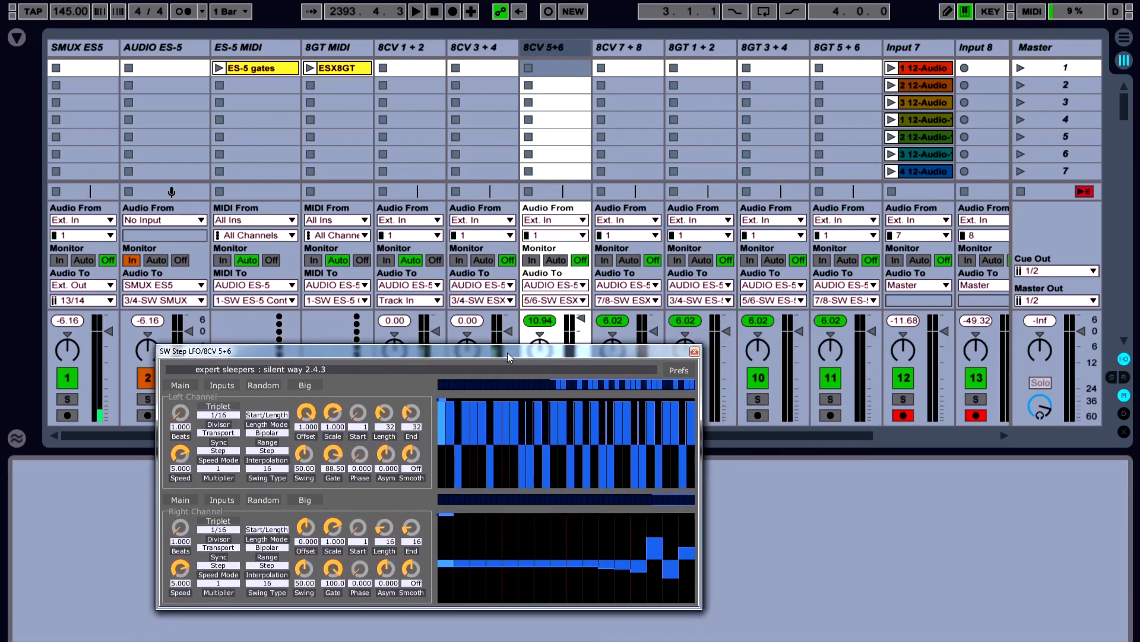
pyautogui.click(433, 13)
pyautogui.click(417, 12)
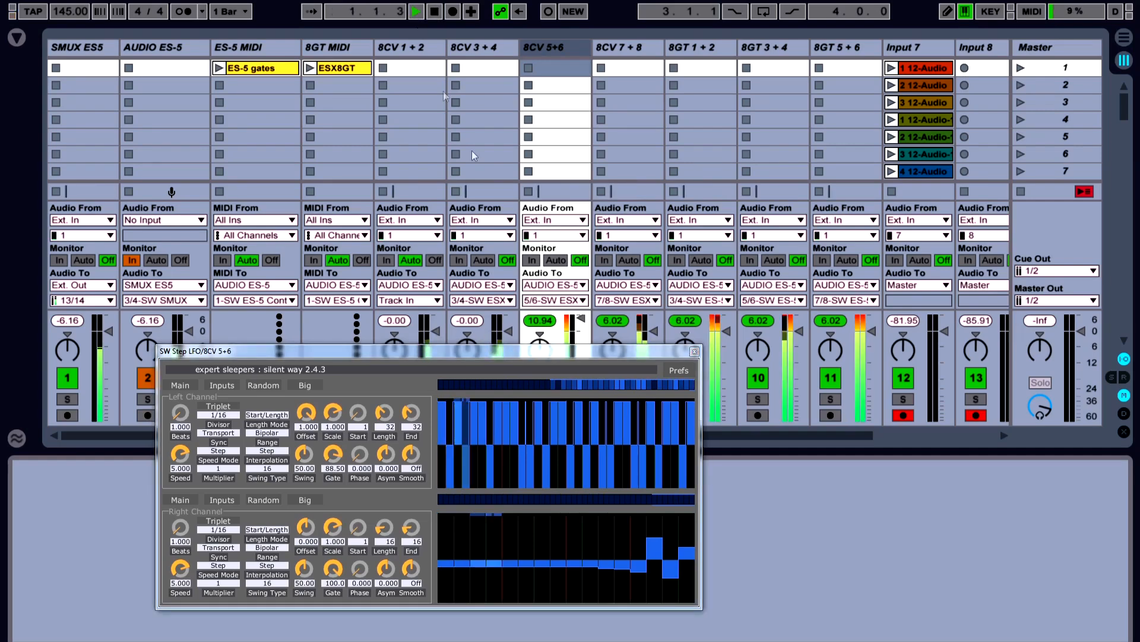
pyautogui.moveTo(516, 351); pyautogui.dragTo(445, 330)
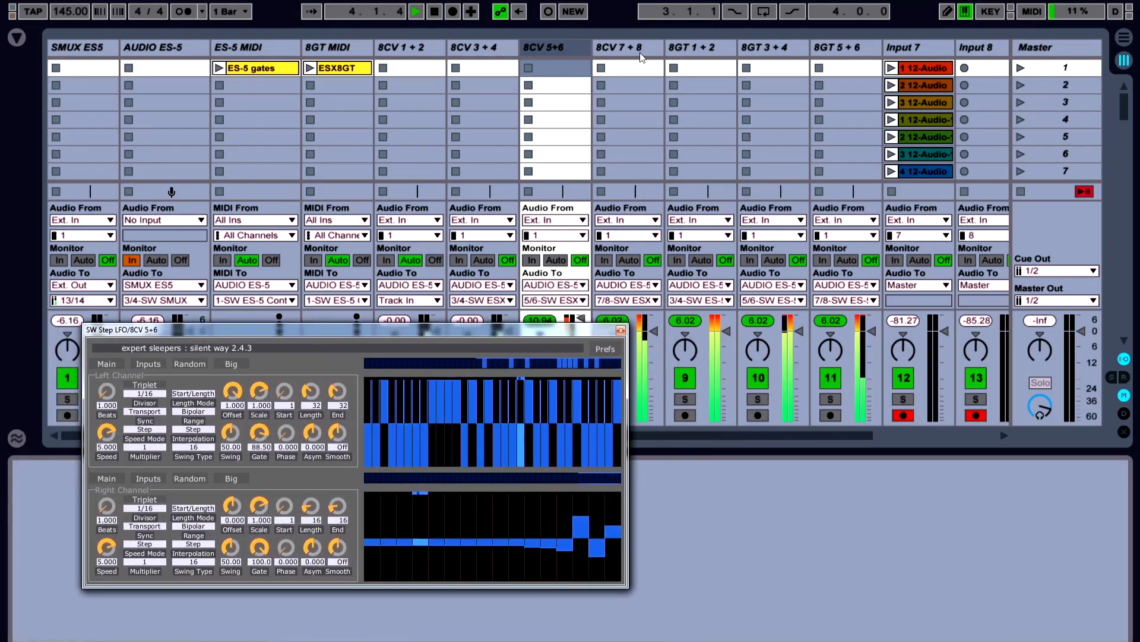
# Compare the LFO on 8CV 3 + 4 with the Step LFOs on 8CV 5+6 and 8CV 7 + 8, including the latter's left channel Random settings
pyautogui.click(476, 48)
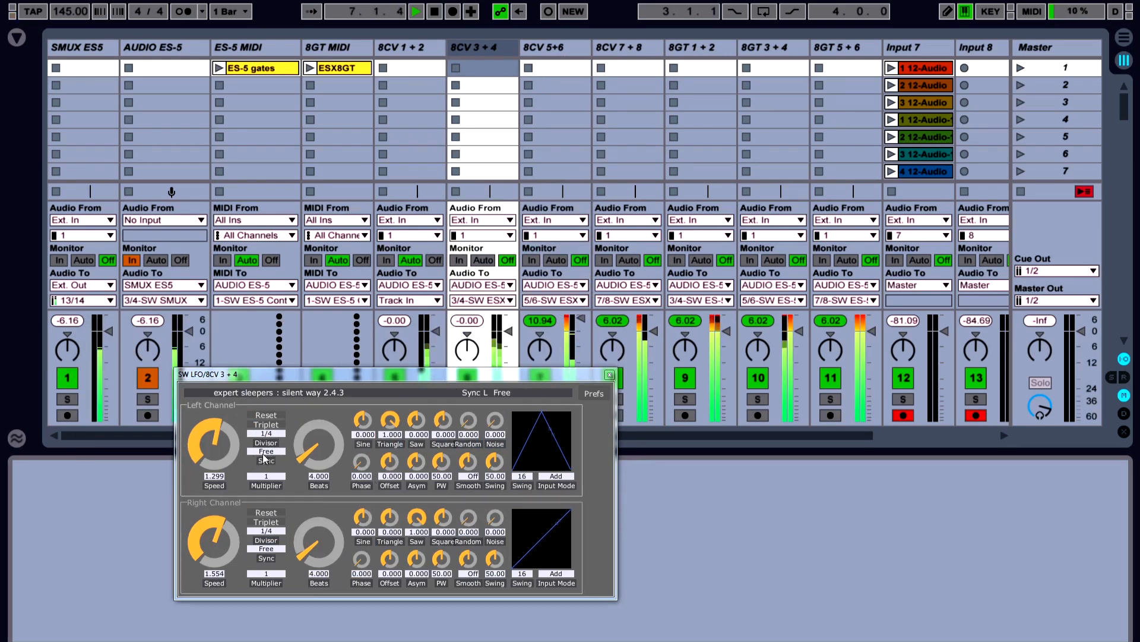
pyautogui.click(557, 47)
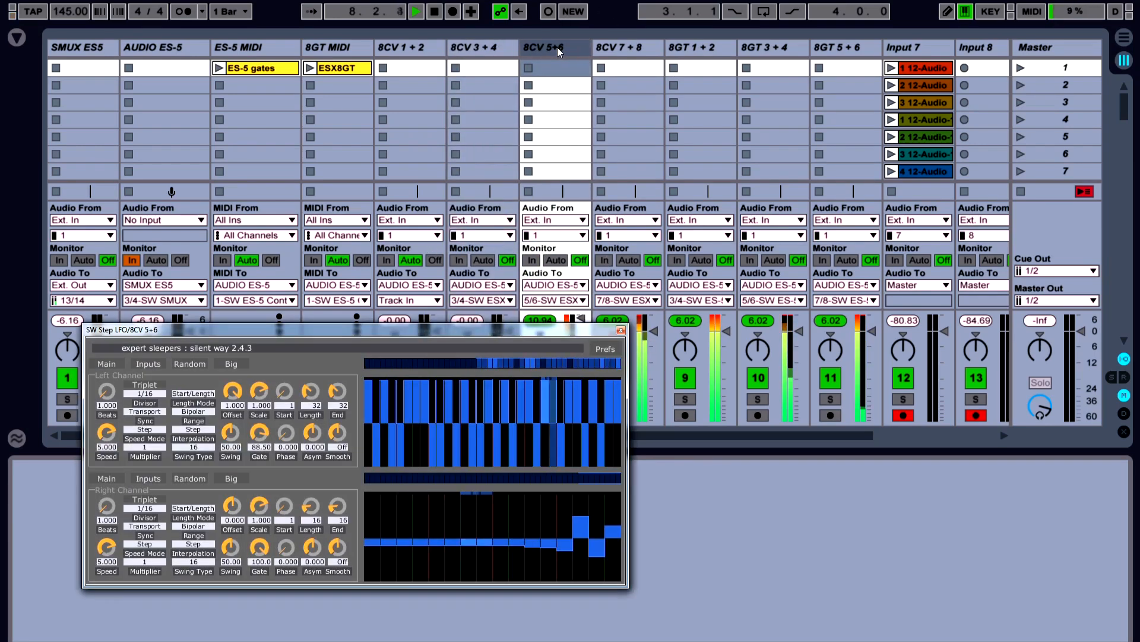
pyautogui.click(631, 43)
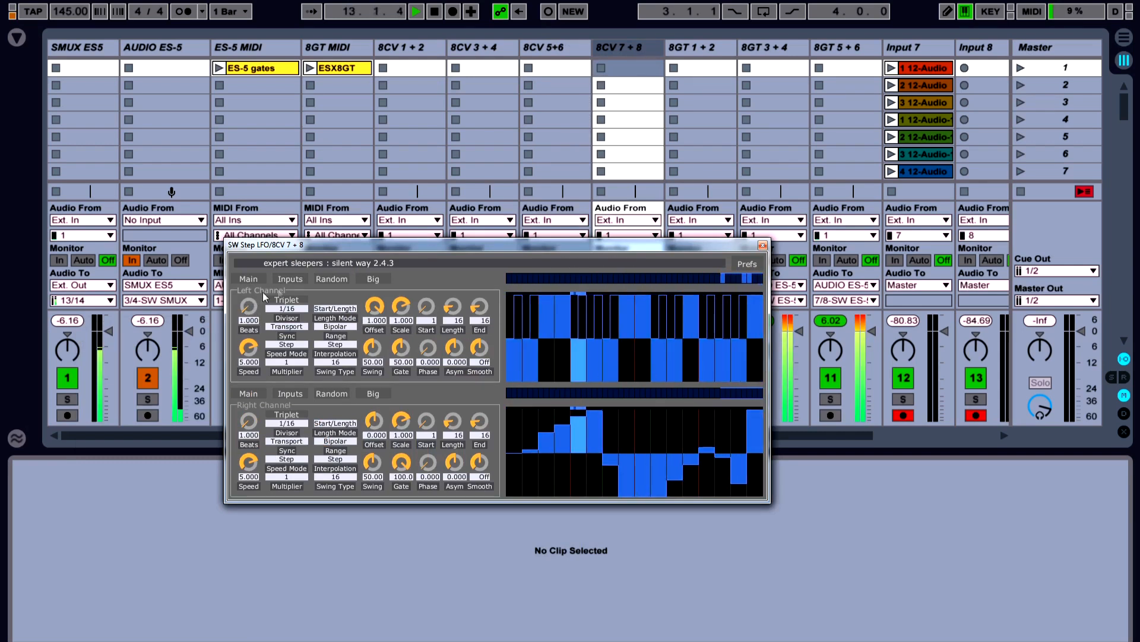
pyautogui.click(342, 278)
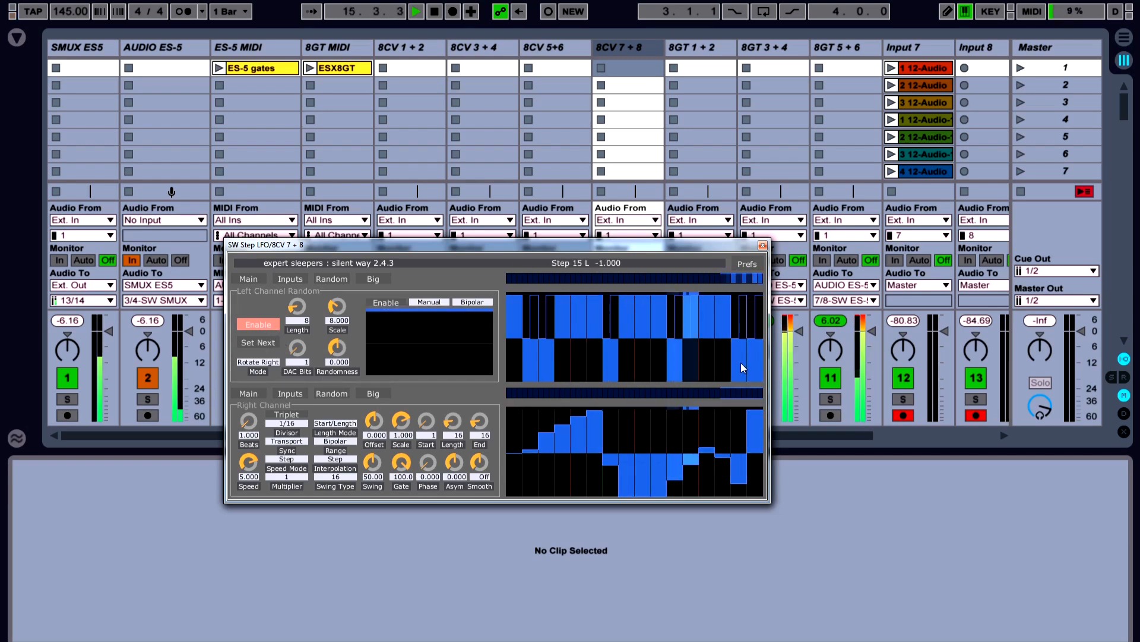
pyautogui.click(258, 276)
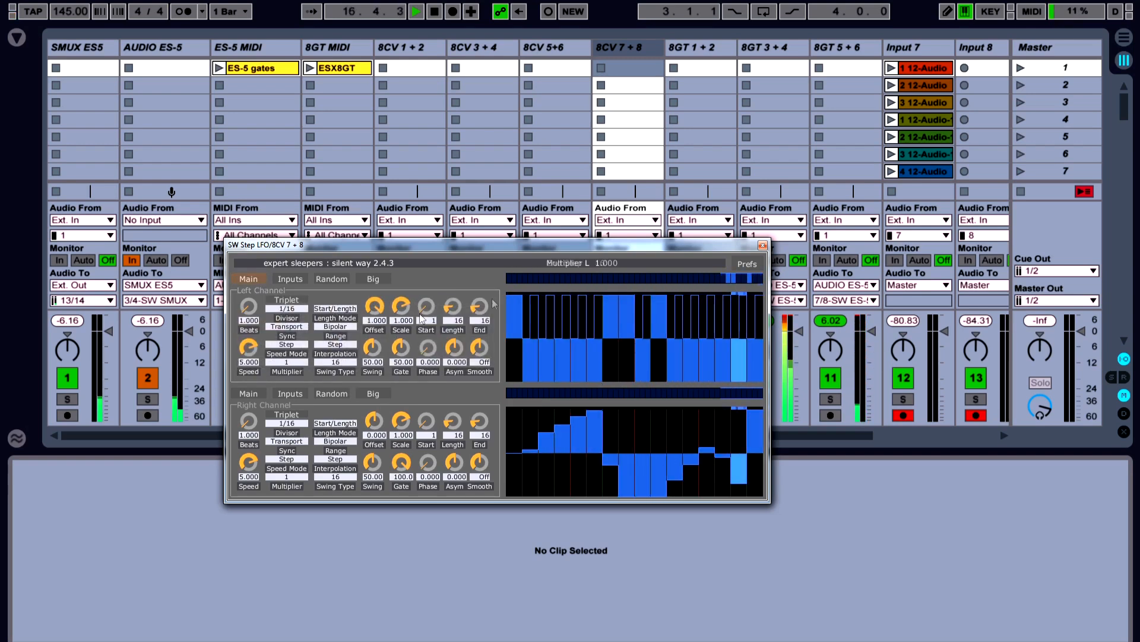
# Examine the Step LFO beat divisors on the gate tracks 8GT 1 + 2, 8GT 3 + 4 and 8GT 5 + 6
pyautogui.click(701, 46)
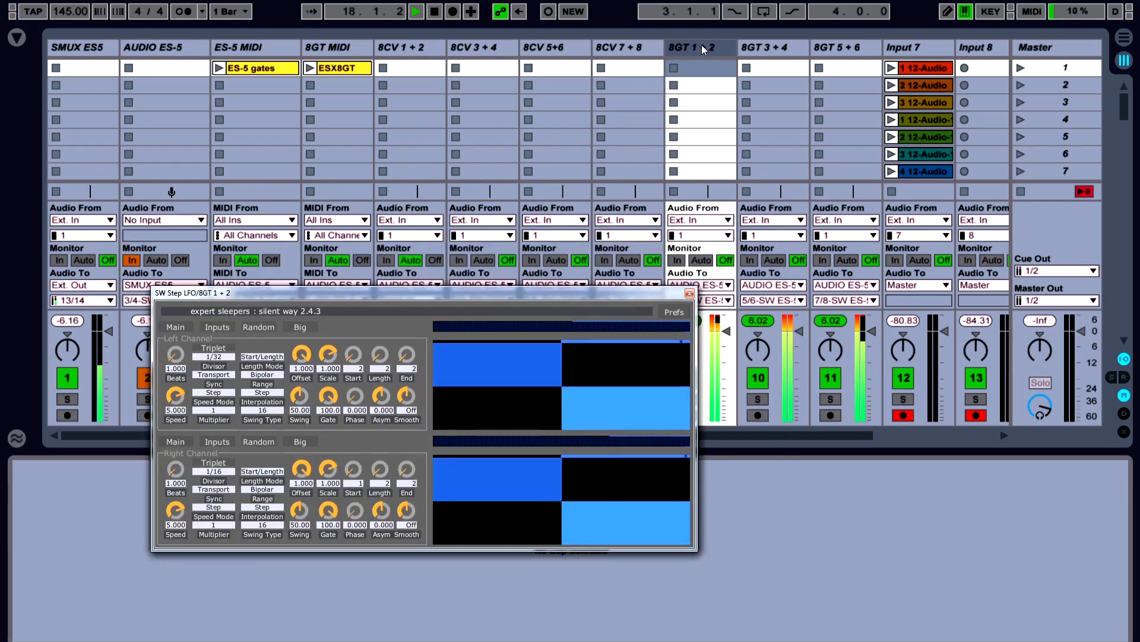
pyautogui.moveTo(531, 291); pyautogui.dragTo(457, 328)
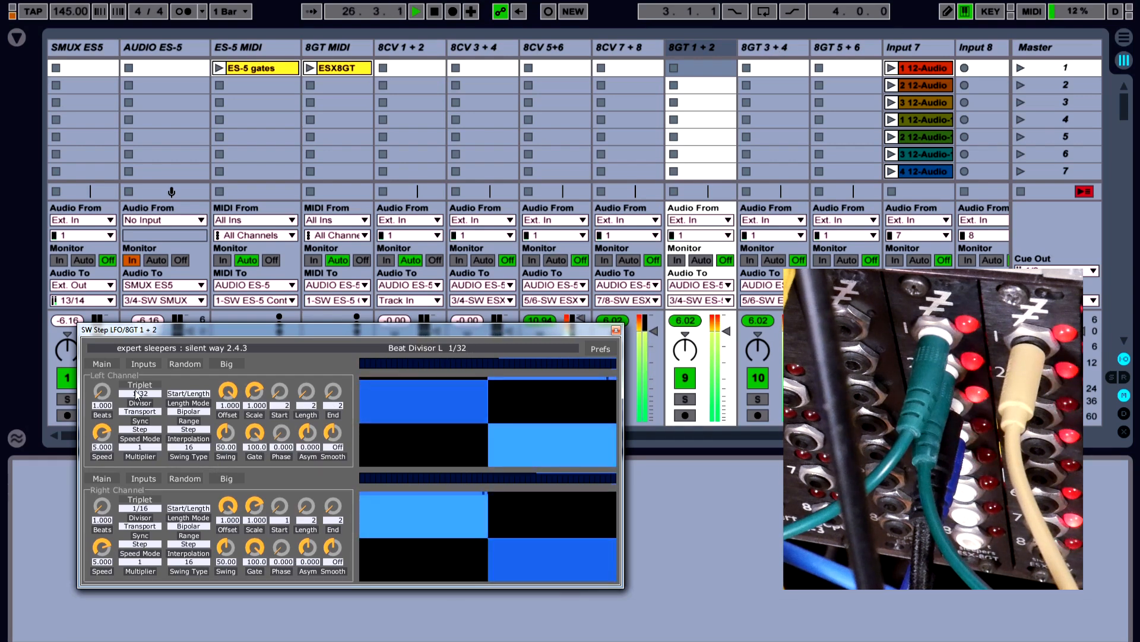
pyautogui.click(763, 48)
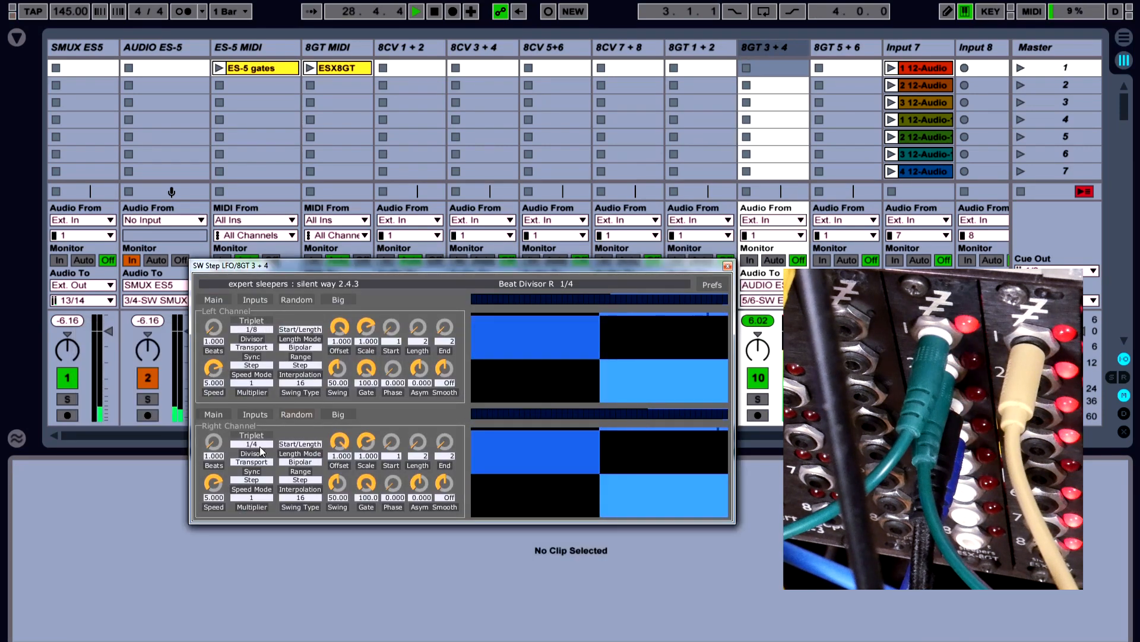
pyautogui.click(858, 53)
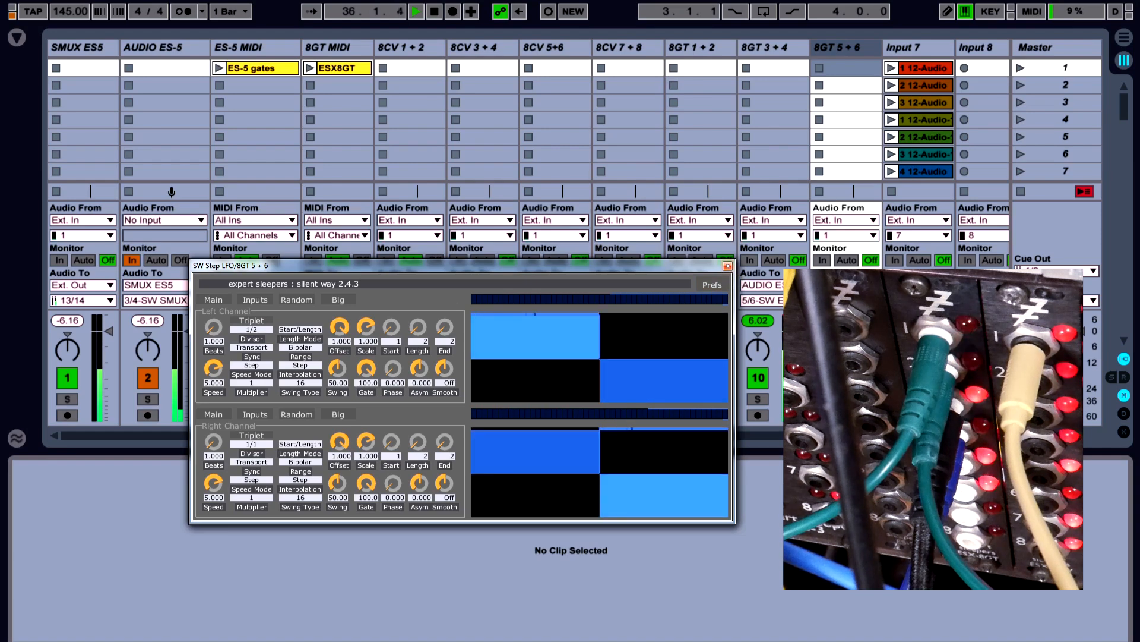
# Examine the waveforms and sample settings of the first five recorded audio clips on the Input 7 track
pyautogui.click(912, 45)
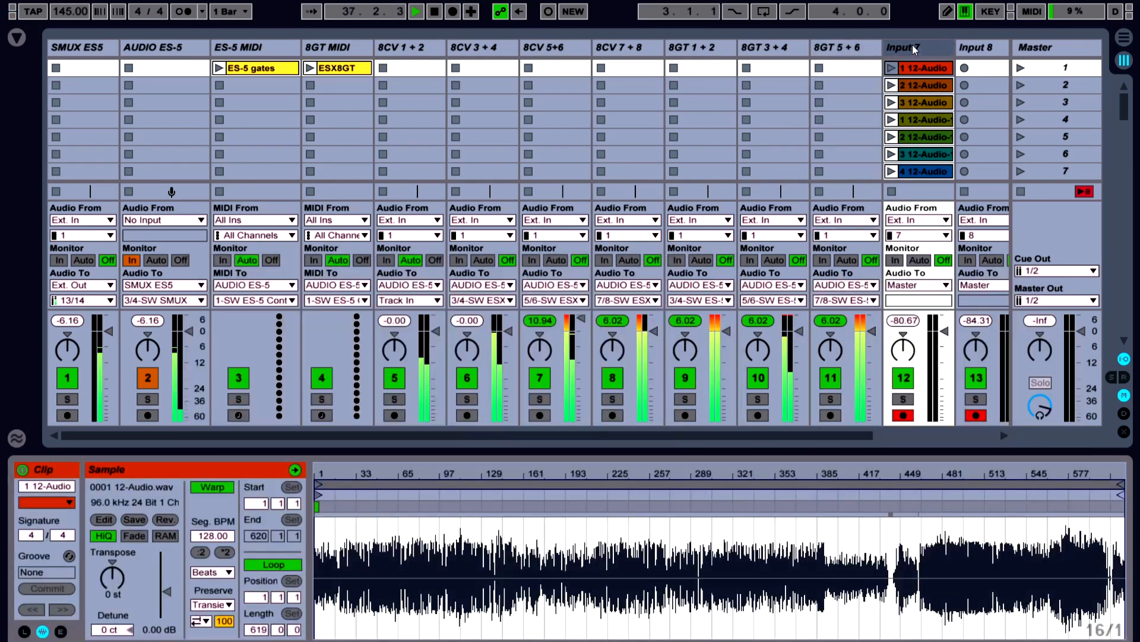
pyautogui.click(922, 85)
pyautogui.click(925, 138)
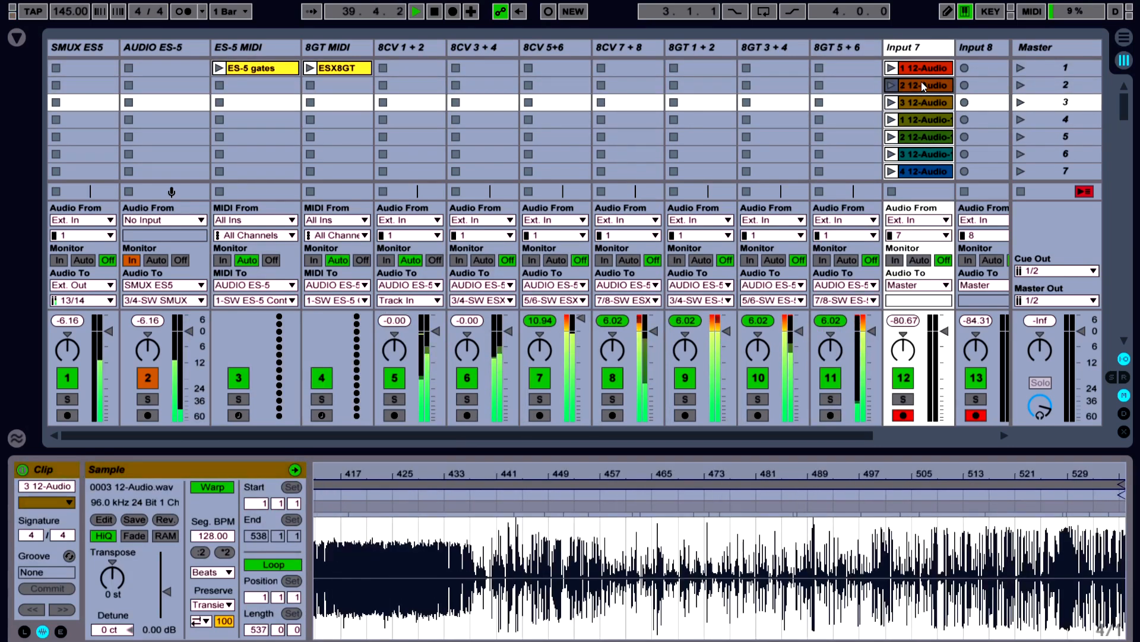
pyautogui.click(921, 83)
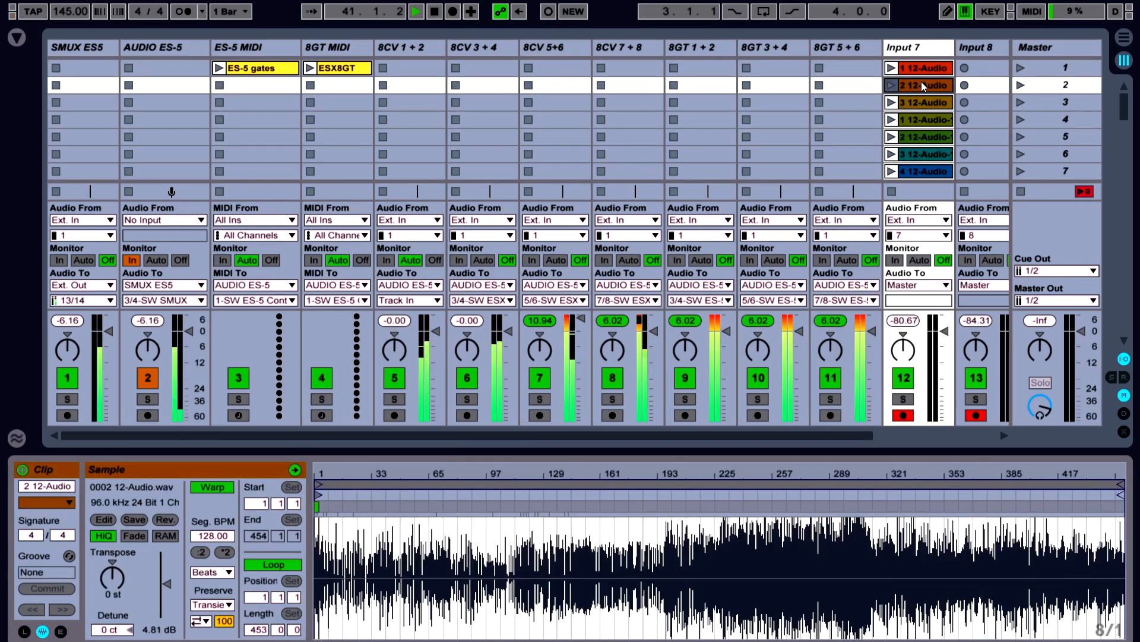
pyautogui.click(918, 121)
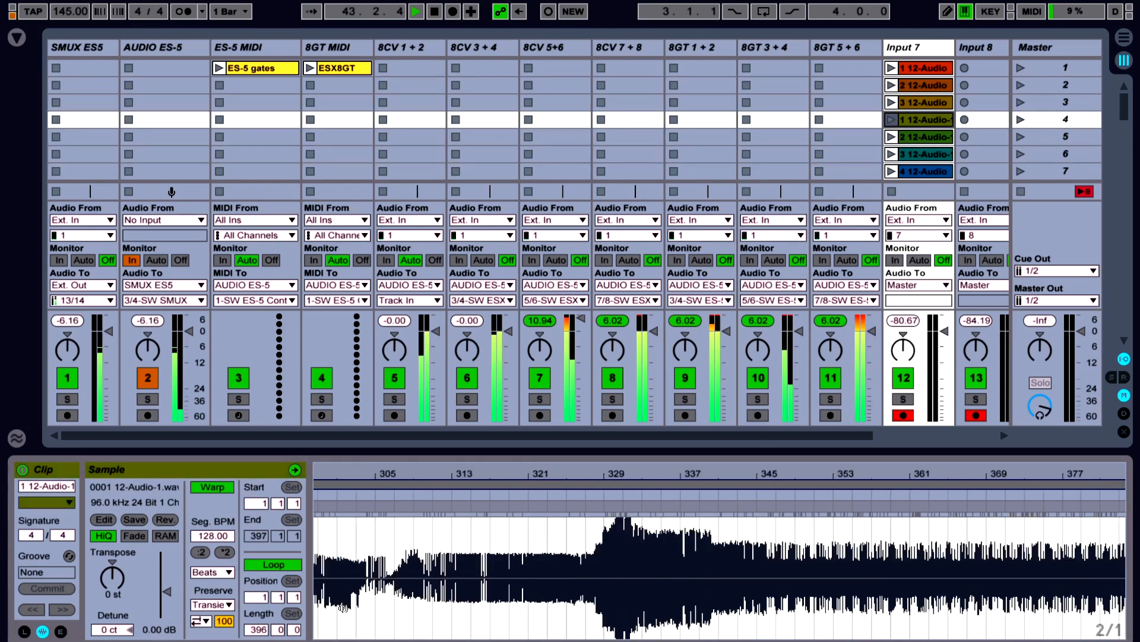
pyautogui.click(929, 98)
# Set the gain of the second clip on the Input 7 track, 2 12-Audio, to 0 dB
pyautogui.click(929, 88)
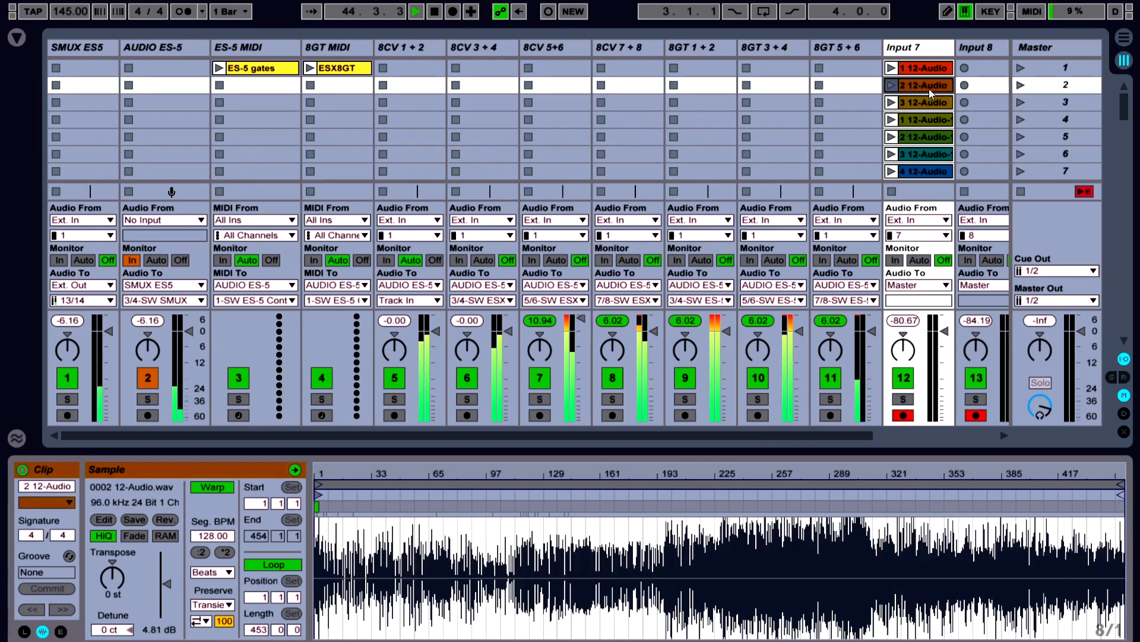
pyautogui.click(171, 630)
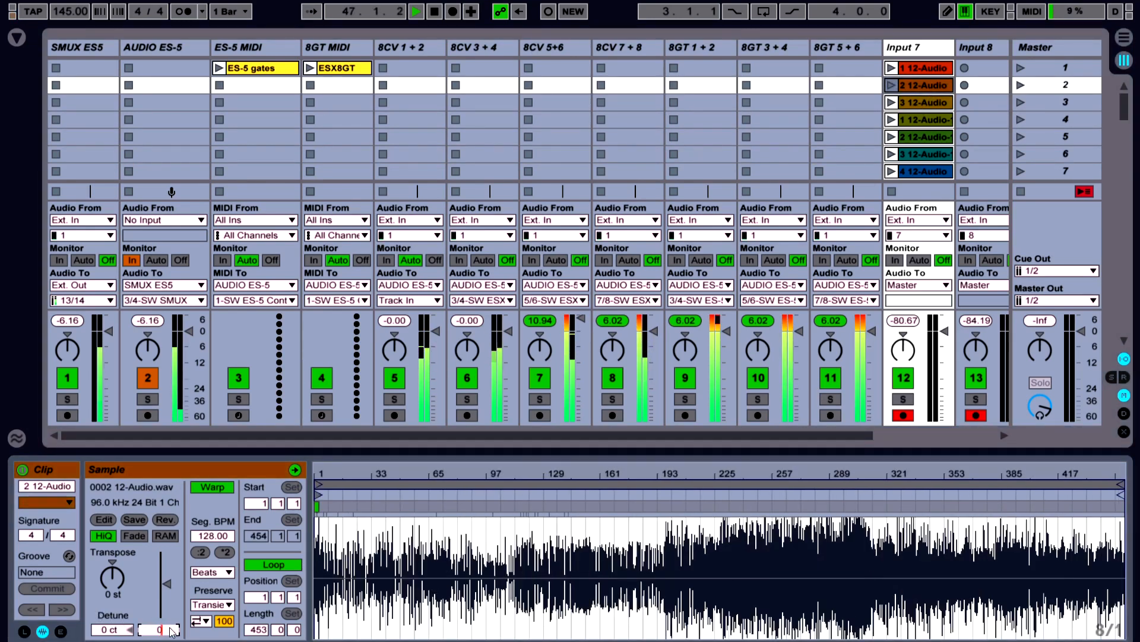
pyautogui.press('Return')
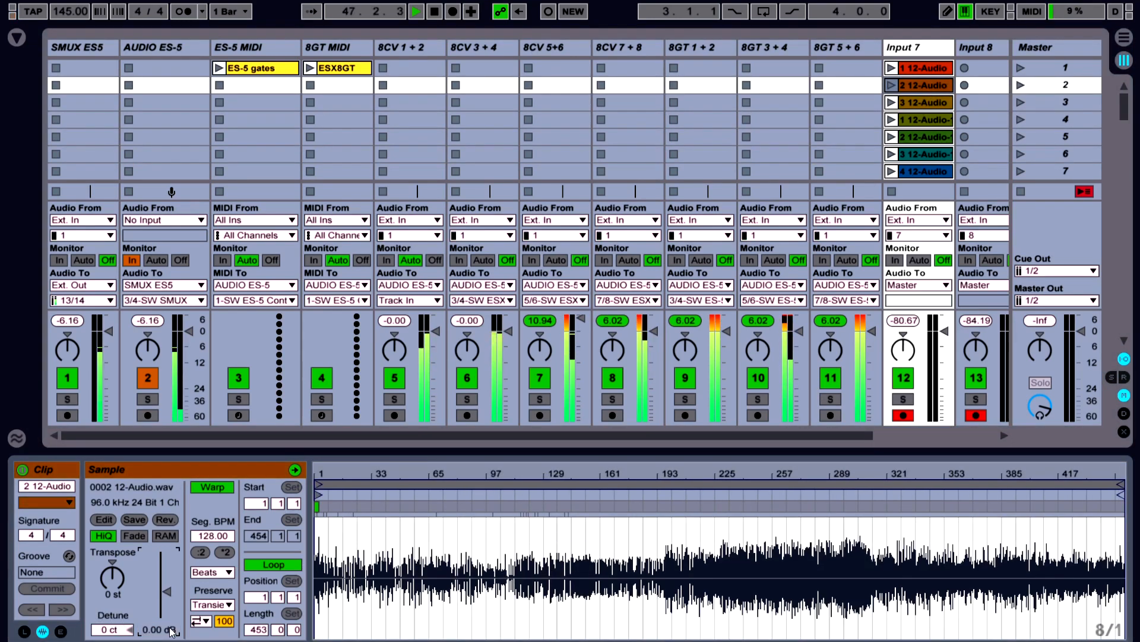
# Look through the Input 7 clips down to scene 9 and back to the first, checking their waveforms and segment BPM
pyautogui.doubleClick(917, 67)
pyautogui.click(922, 155)
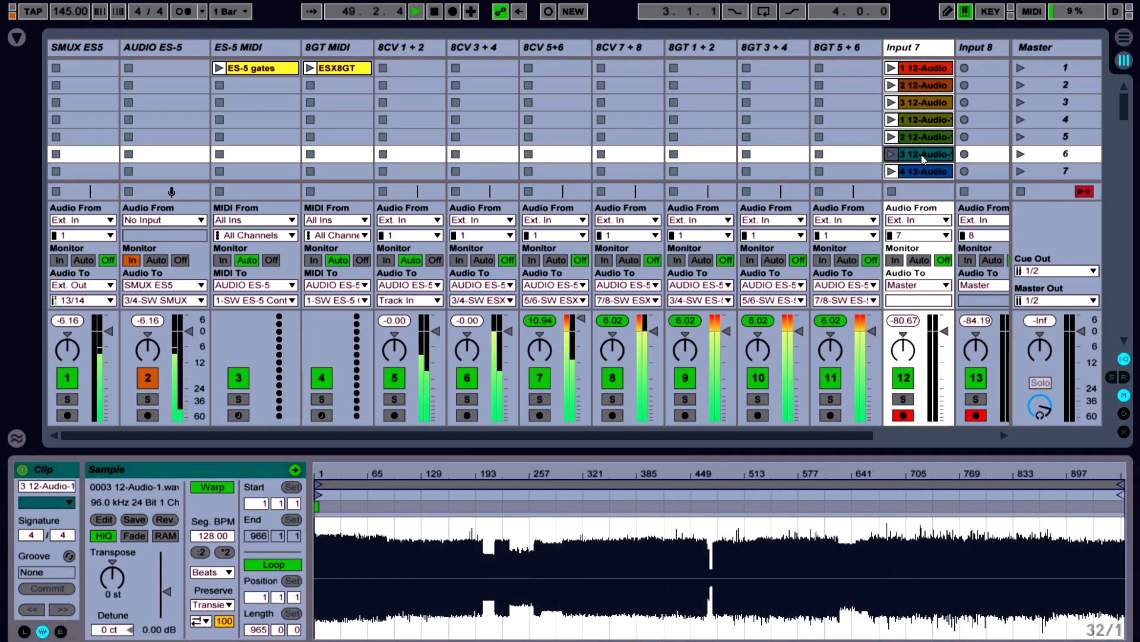
pyautogui.click(929, 172)
pyautogui.scroll(-2, 923, 157)
pyautogui.scroll(-2, 917, 160)
pyautogui.click(917, 120)
pyautogui.click(914, 140)
pyautogui.click(918, 89)
pyautogui.scroll(4, 917, 90)
pyautogui.scroll(-6, 921, 98)
pyautogui.click(922, 104)
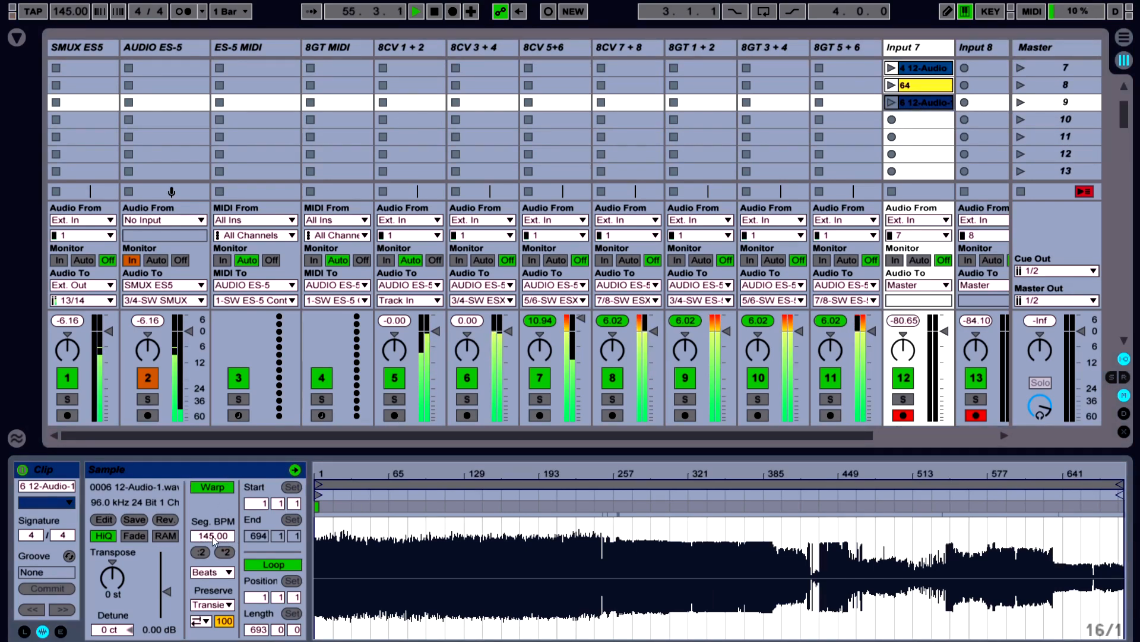
pyautogui.scroll(6, 926, 118)
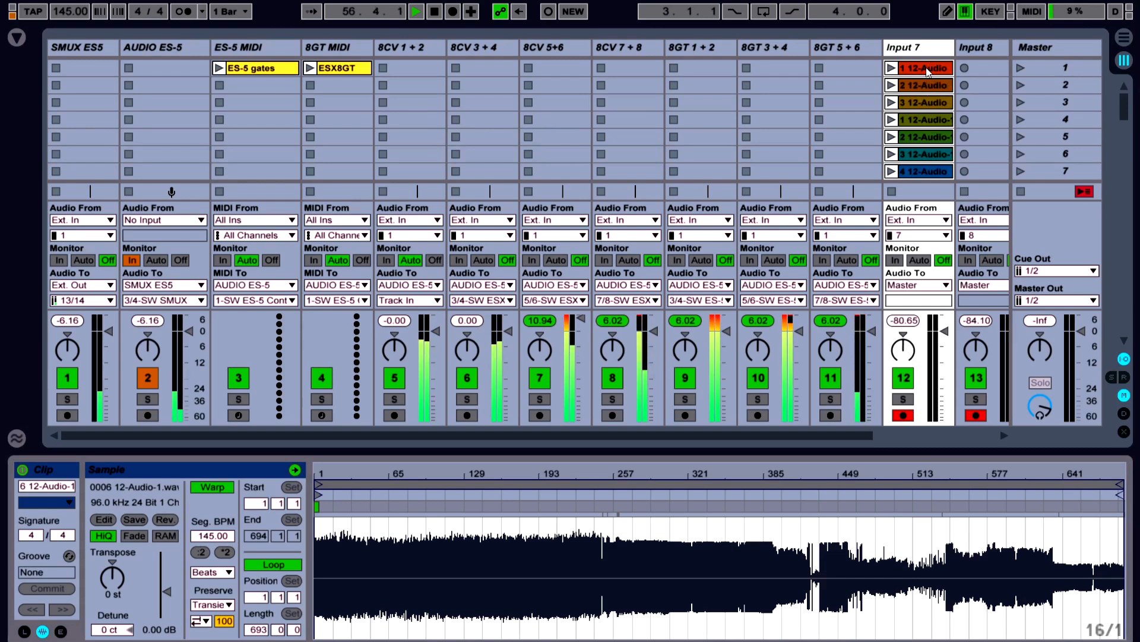
pyautogui.click(932, 69)
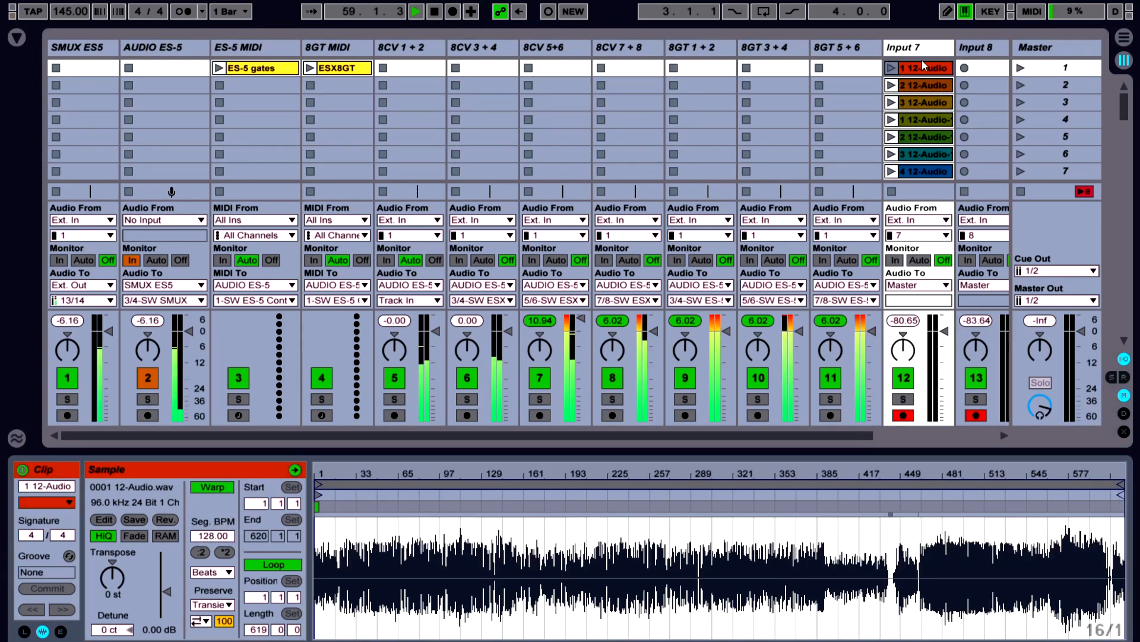
# Examine the loop sections and sample settings of the upper clips on the trims track
pyautogui.moveTo(820, 434); pyautogui.dragTo(902, 436)
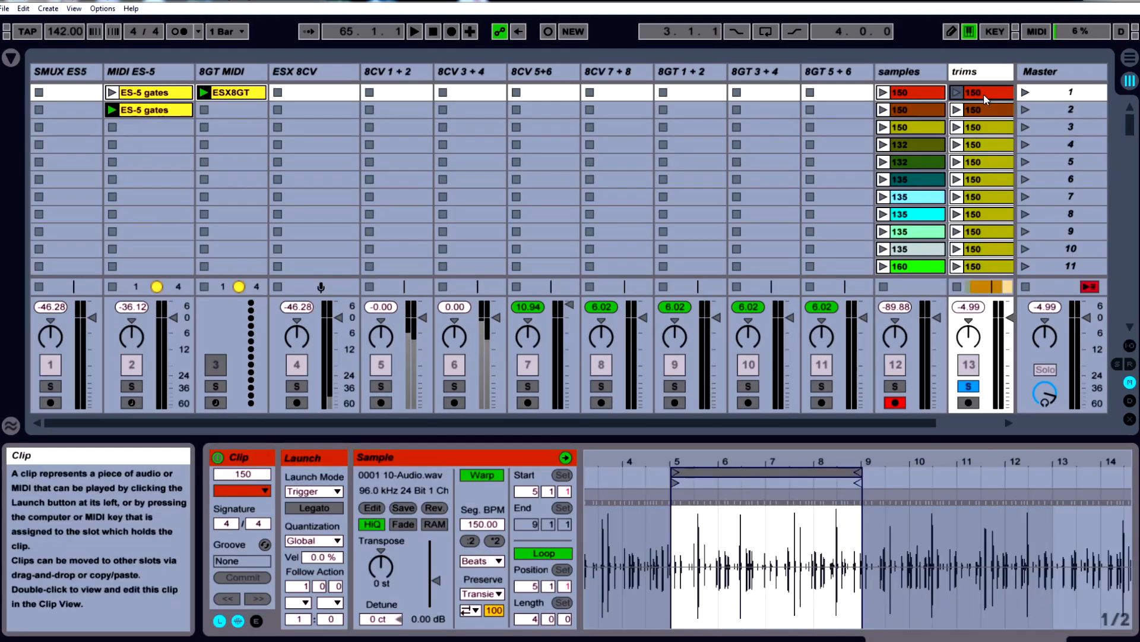
pyautogui.click(984, 110)
pyautogui.click(986, 127)
pyautogui.press('Down')
pyautogui.press('Down')
pyautogui.press('Down')
pyautogui.press('Down')
pyautogui.press('Down')
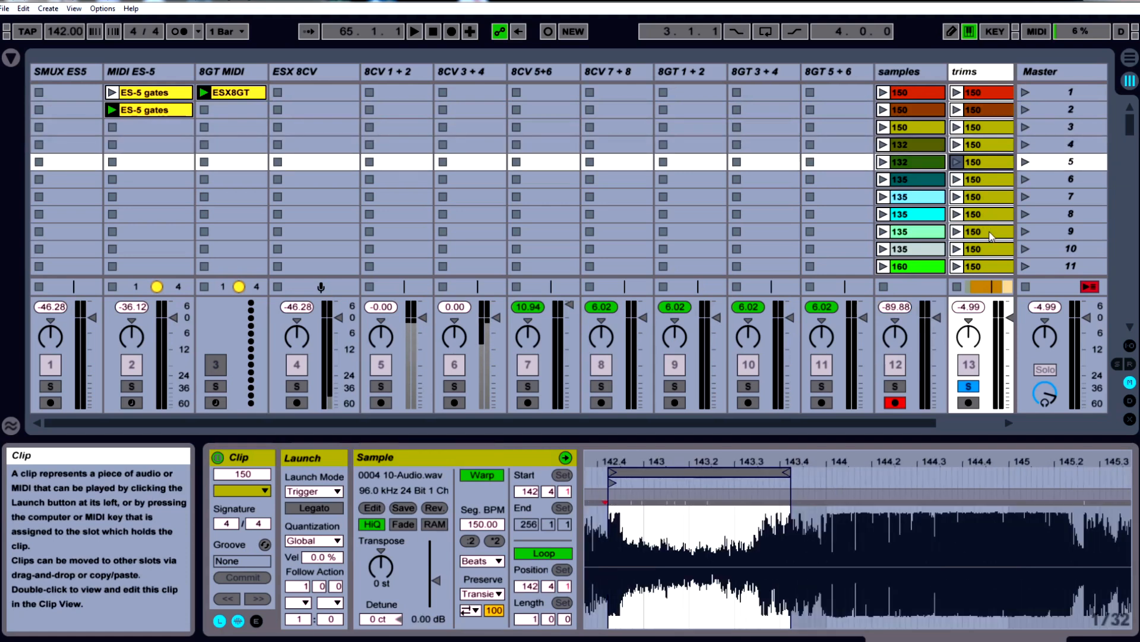
# Examine the loop sections and sample settings of the trims clips from scene 5 down to scene 23
pyautogui.press('Down')
pyautogui.press('Down')
pyautogui.press('Down')
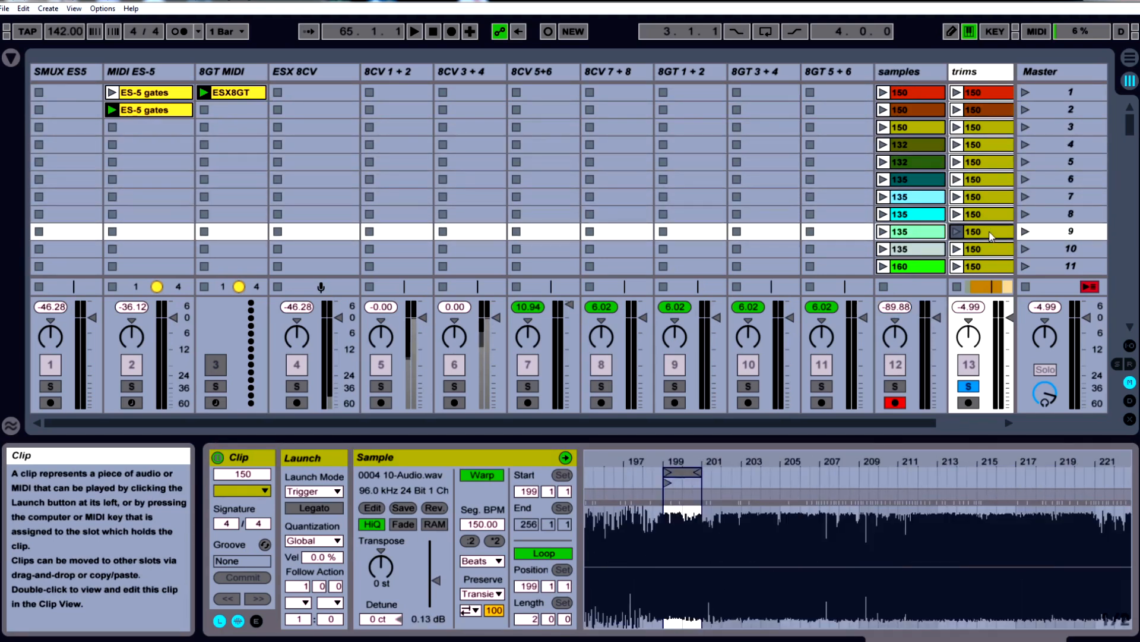
pyautogui.scroll(-5, 985, 222)
pyautogui.press('Down')
pyautogui.press('Down')
pyautogui.press('Down')
pyautogui.press('Down')
pyautogui.press('Down')
pyautogui.press('Down')
pyautogui.press('Down')
pyautogui.press('Down')
pyautogui.press('Down')
pyautogui.press('Down')
pyautogui.press('Down')
pyautogui.press('Down')
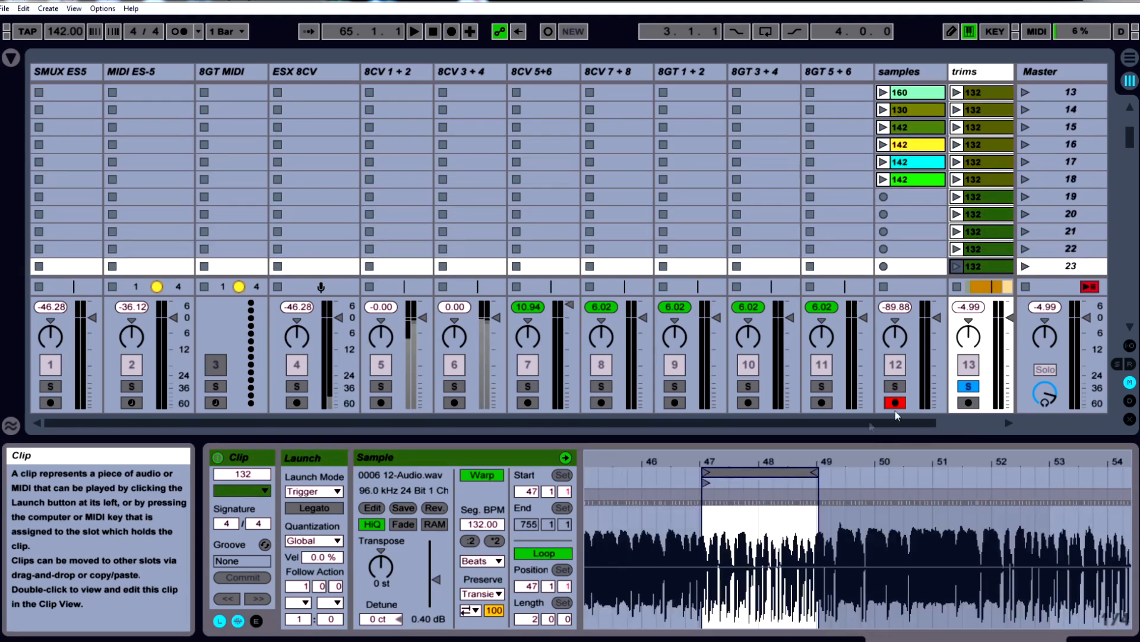
pyautogui.moveTo(758, 473)
pyautogui.mouseDown()
pyautogui.moveTo(1047, 471)
pyautogui.moveTo(612, 474)
pyautogui.moveTo(1044, 476)
pyautogui.moveTo(749, 478)
pyautogui.mouseUp()
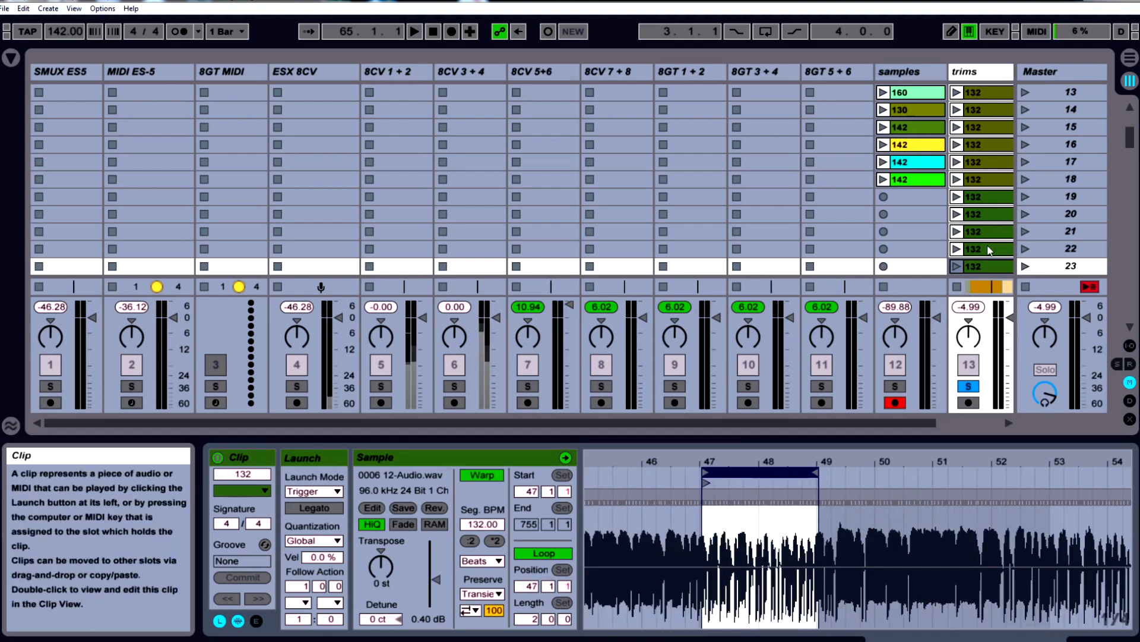
# Look through the clips named 132 on the trims track down to scene 59, checking their loop sections
pyautogui.scroll(-2, 986, 244)
pyautogui.click(980, 237)
pyautogui.scroll(-5, 980, 237)
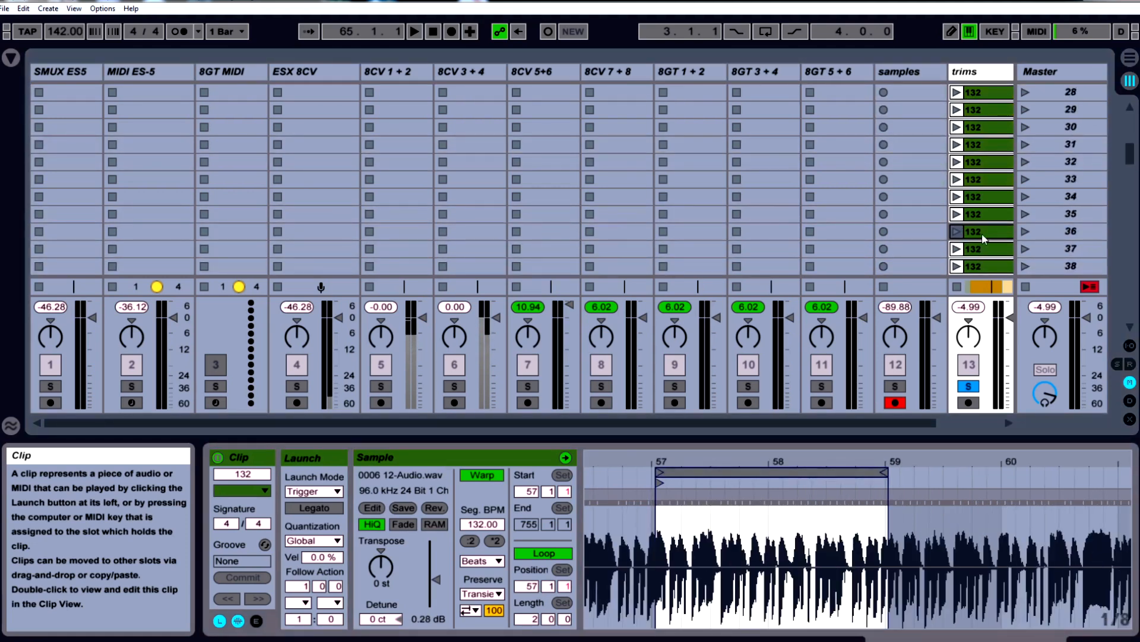
pyautogui.click(982, 234)
pyautogui.scroll(-5, 982, 235)
pyautogui.click(982, 235)
pyautogui.scroll(-5, 981, 241)
pyautogui.click(979, 245)
pyautogui.scroll(-3, 979, 246)
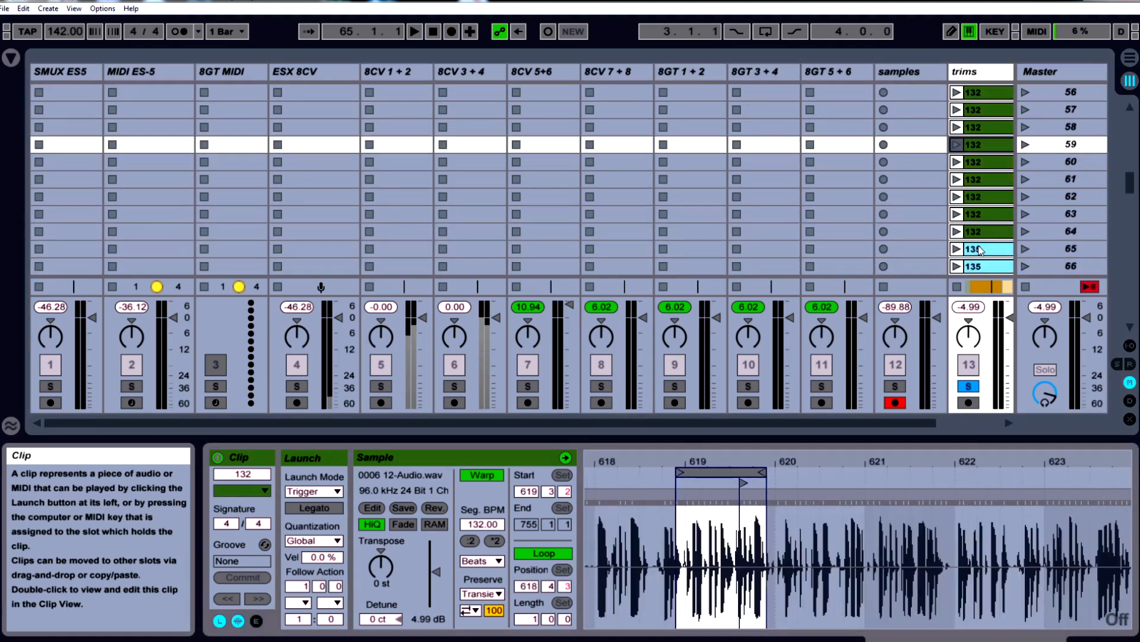
# Examine the looped waveforms of the clips named 135 on the trims track, from scene 65 on
pyautogui.scroll(-3, 979, 246)
pyautogui.click(979, 247)
pyautogui.click(979, 213)
pyautogui.click(982, 161)
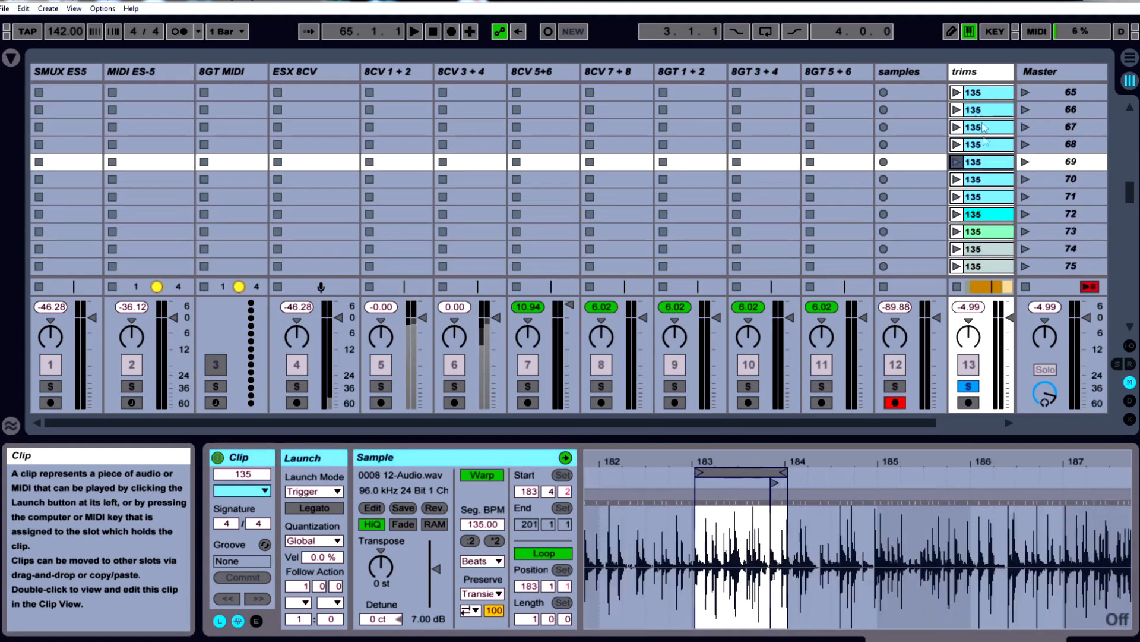
pyautogui.click(983, 126)
pyautogui.click(978, 179)
pyautogui.click(976, 198)
# Look through the clips named 160 on the trims track from scene 77 on, checking their waveforms and loops
pyautogui.scroll(-1, 980, 260)
pyautogui.click(980, 233)
pyautogui.click(982, 249)
pyautogui.click(982, 262)
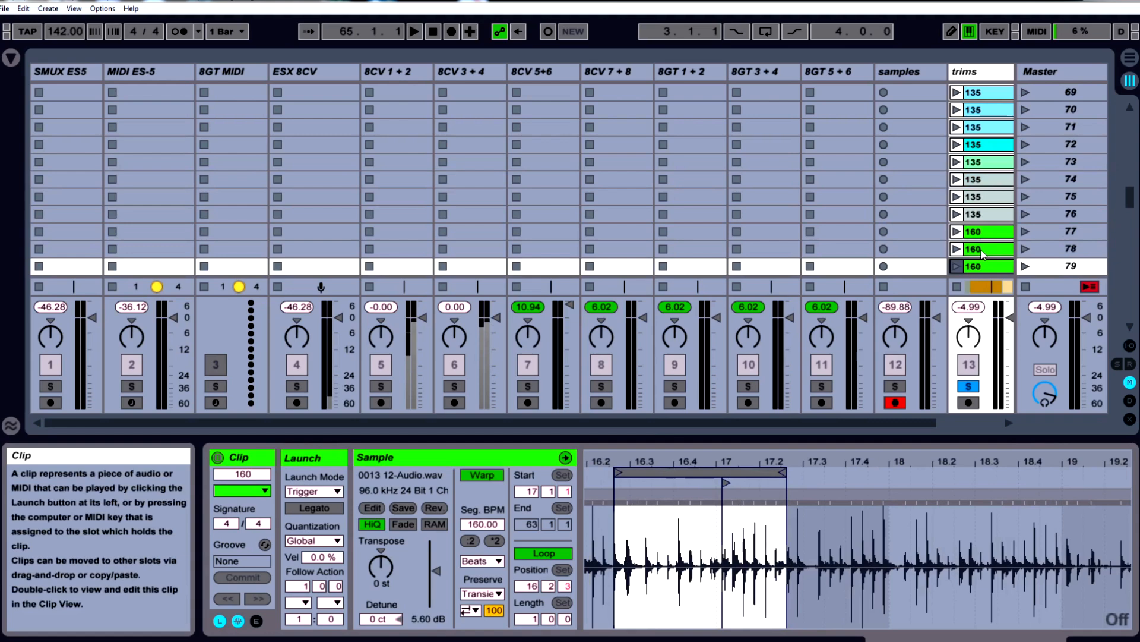
pyautogui.scroll(-1, 981, 262)
pyautogui.click(980, 232)
pyautogui.click(986, 252)
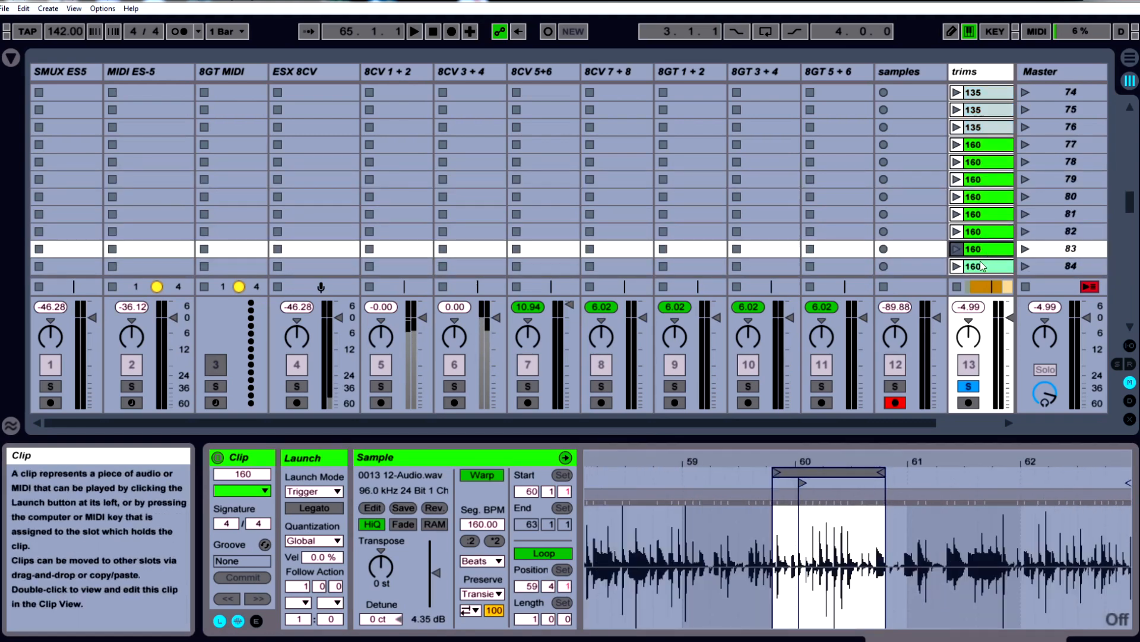
pyautogui.scroll(-2, 981, 263)
pyautogui.click(981, 215)
pyautogui.scroll(-1, 982, 228)
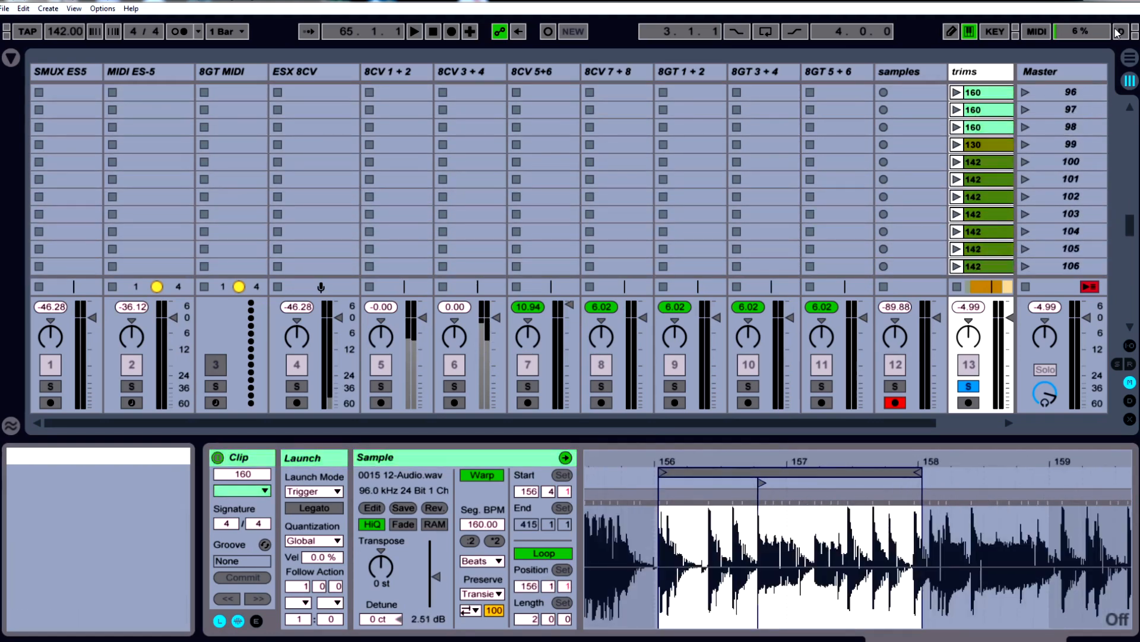
# Show the Arrangement View and look over the trimmed 142 clips laid out along the trims track
pyautogui.click(1129, 58)
pyautogui.moveTo(64, 89); pyautogui.dragTo(36, 83)
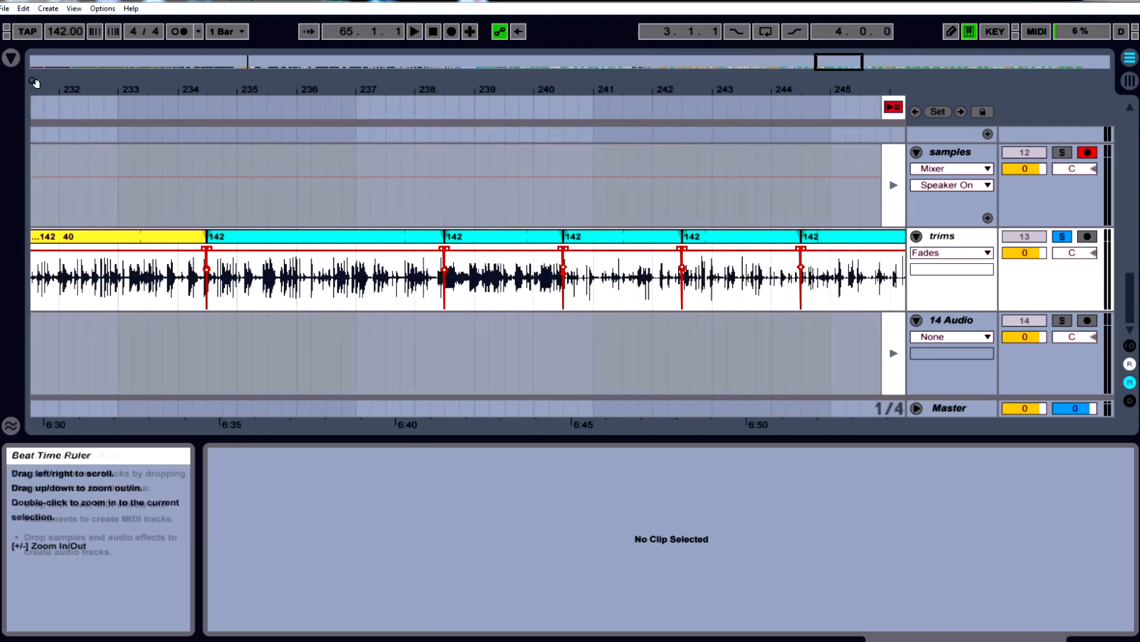
pyautogui.moveTo(830, 62); pyautogui.dragTo(828, 62)
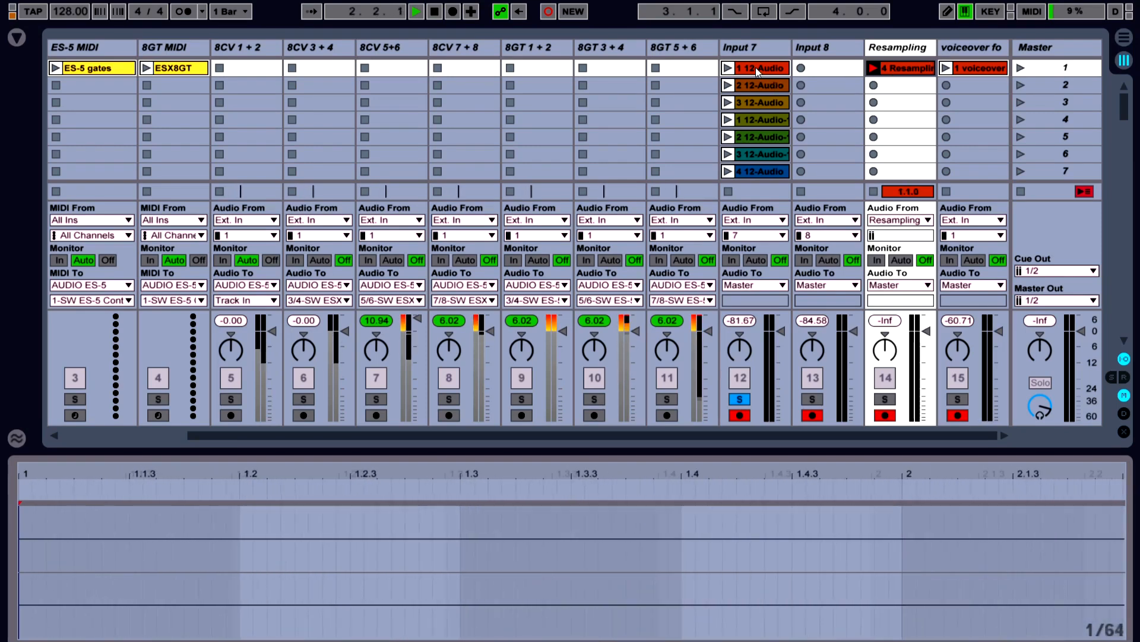
# Audition the first Input 7 clip, 1 12-Audio, from several points along its waveform
pyautogui.click(755, 67)
pyautogui.click(696, 479)
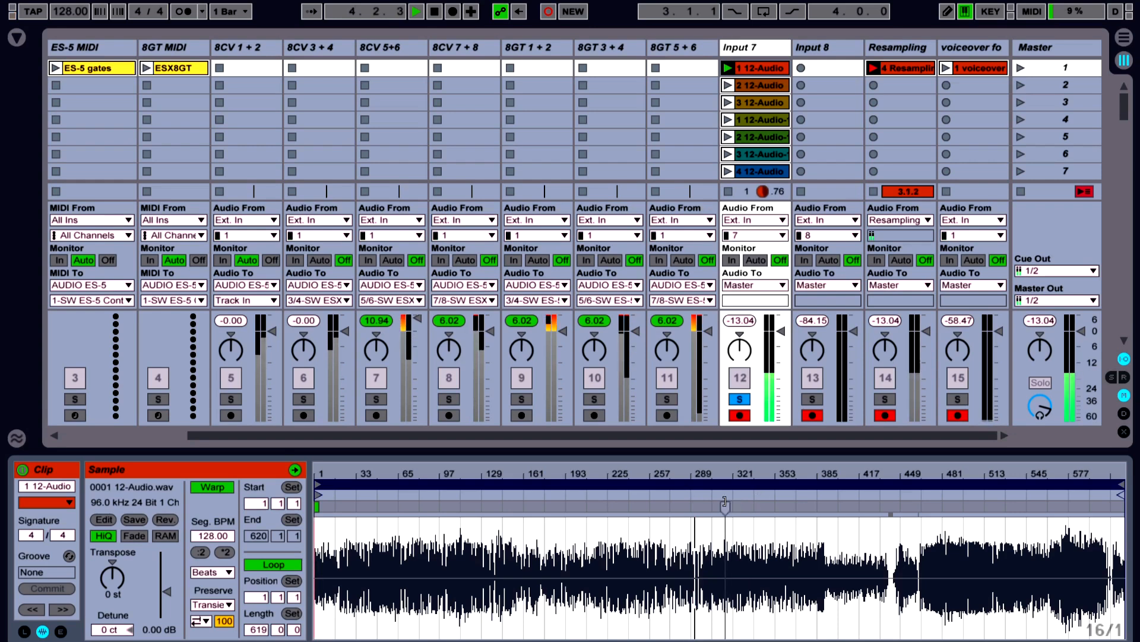
pyautogui.click(756, 495)
pyautogui.click(984, 494)
pyautogui.moveTo(989, 475); pyautogui.dragTo(989, 552)
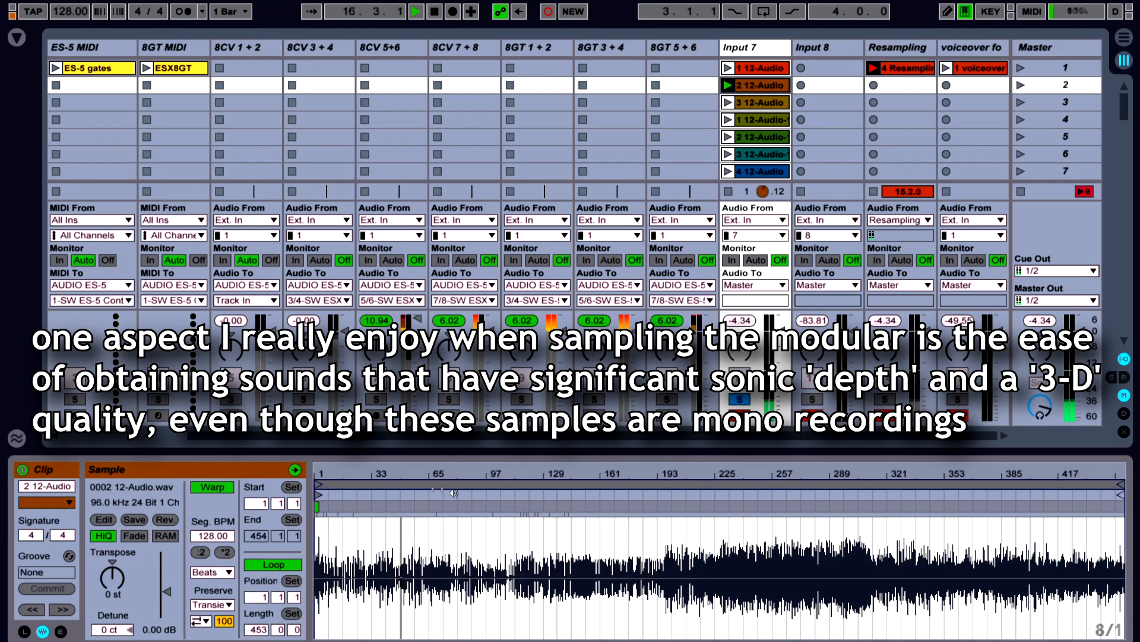
# Audition the Input 7 clips in scenes 2 and 3, 2 12-Audio and 3 12-Audio, from different points
pyautogui.moveTo(406, 474); pyautogui.dragTo(407, 589)
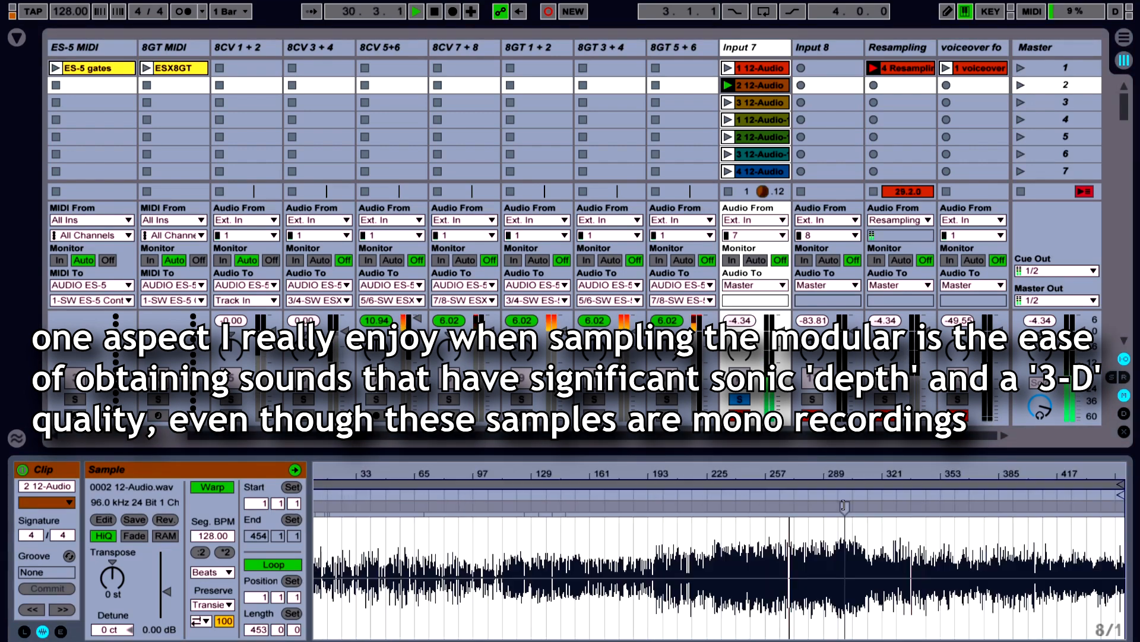
pyautogui.moveTo(794, 474); pyautogui.dragTo(794, 498)
pyautogui.click(740, 104)
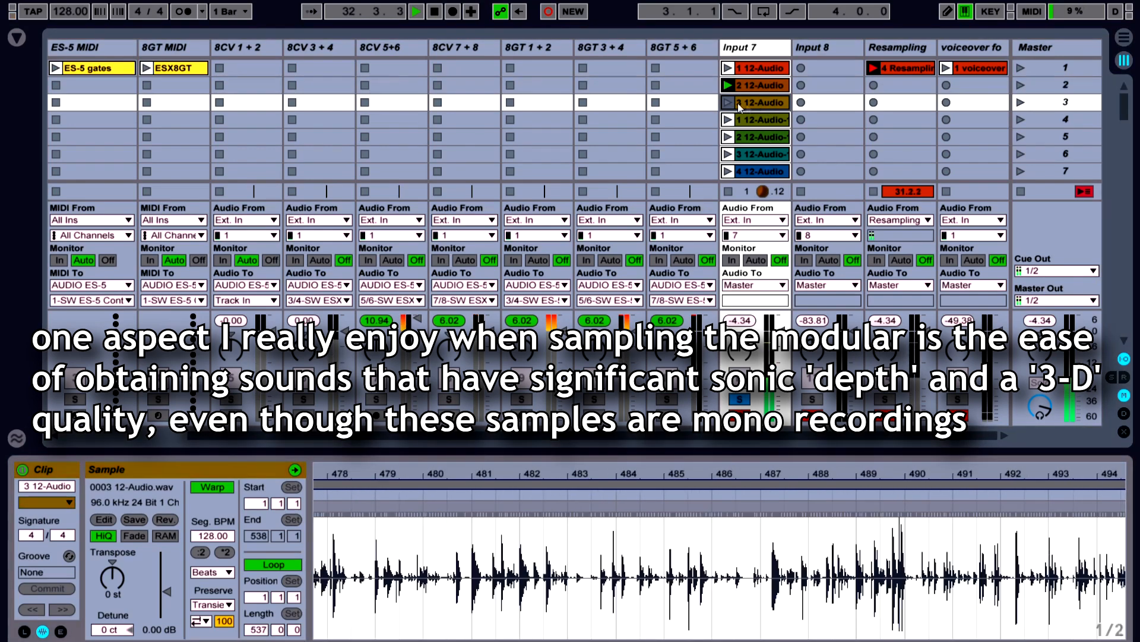
pyautogui.click(728, 103)
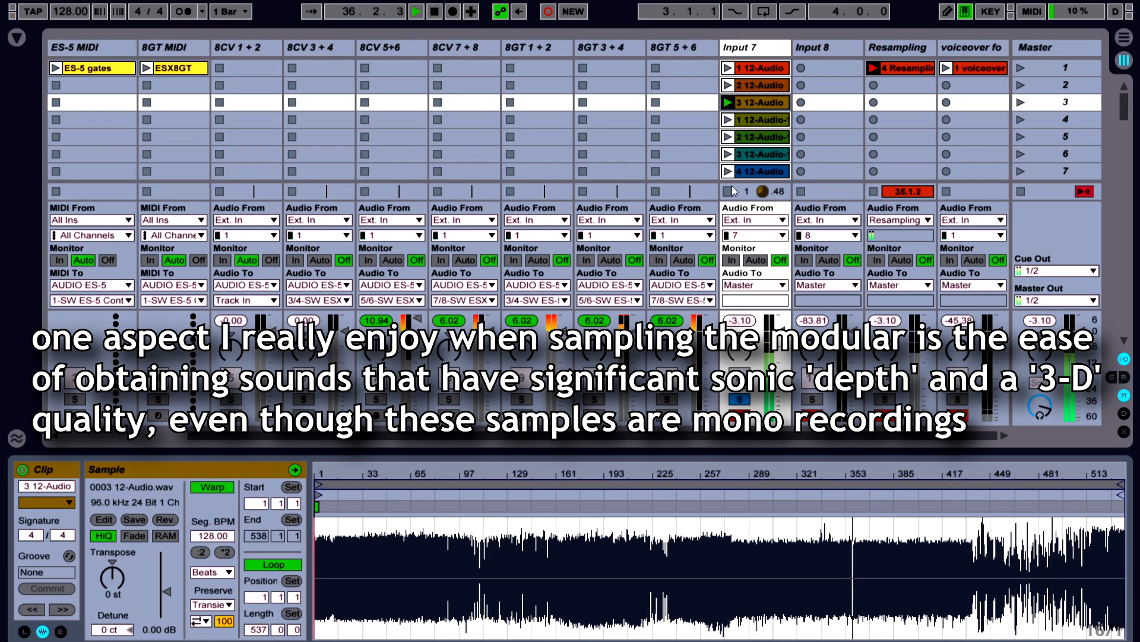
pyautogui.click(570, 496)
# Audition the Input 7 clip in scene 4 from two points and examine the scene 5 clip's waveform
pyautogui.click(760, 119)
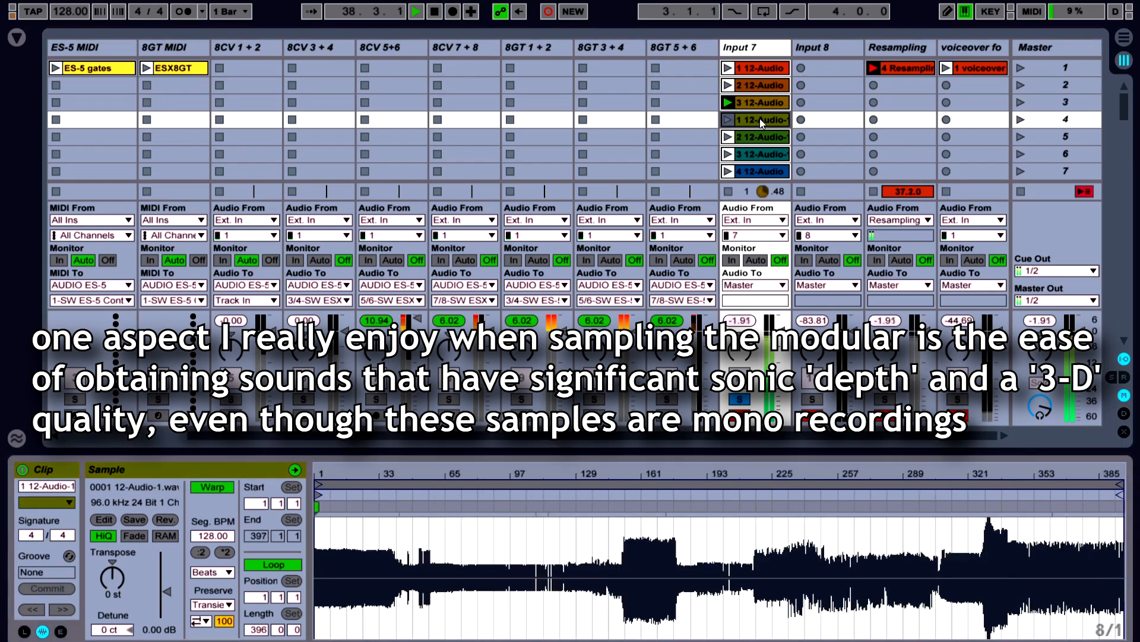
pyautogui.click(637, 495)
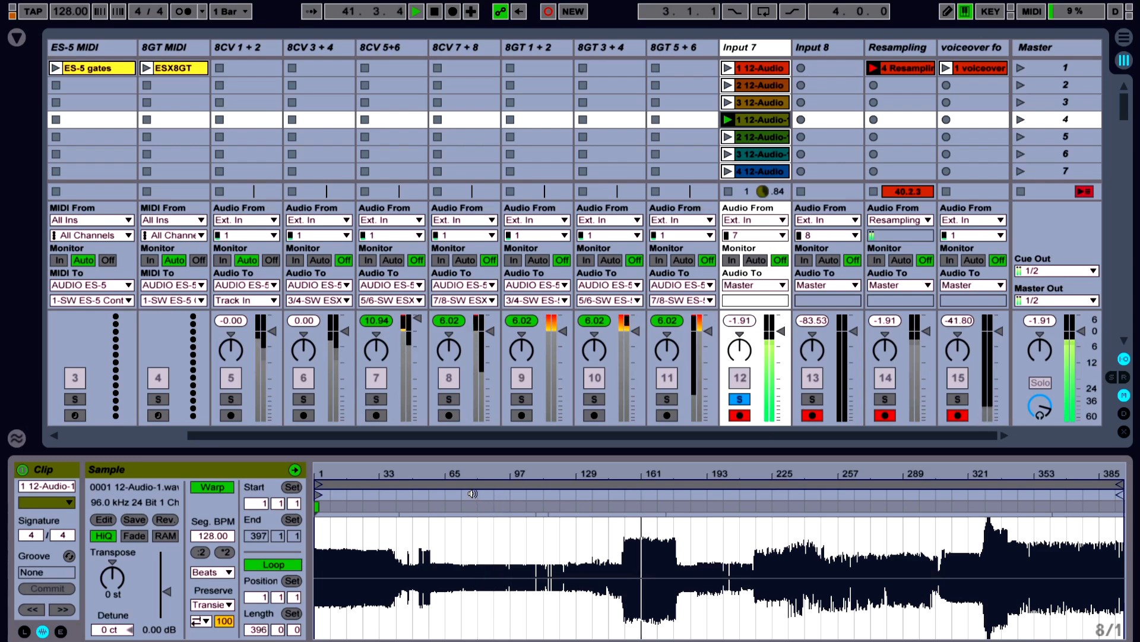
pyautogui.click(841, 493)
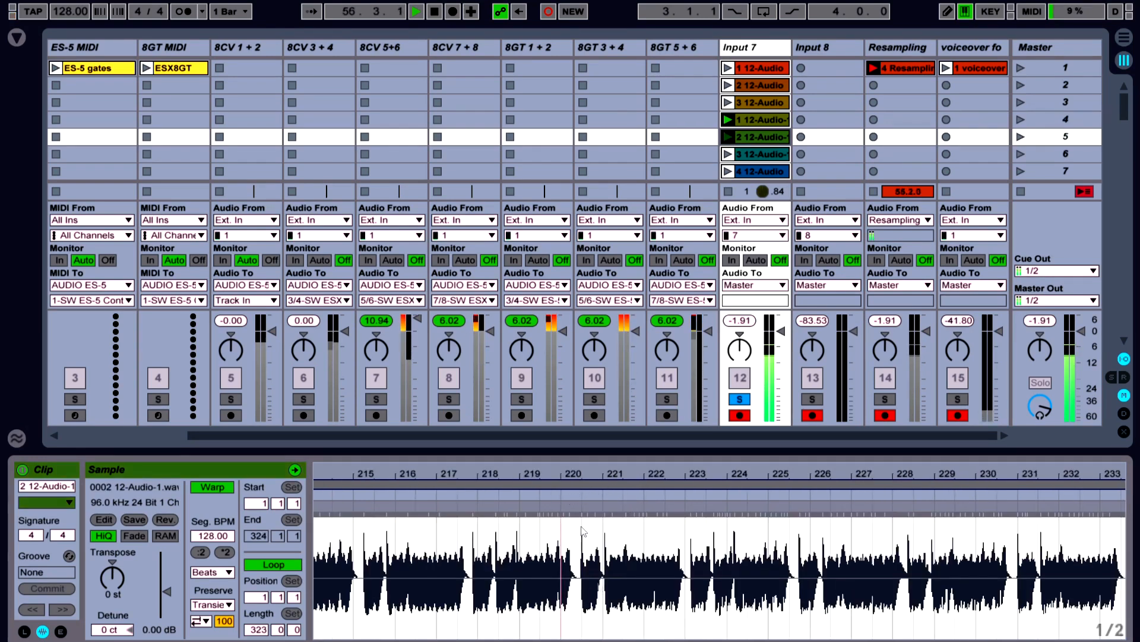
pyautogui.moveTo(623, 473); pyautogui.dragTo(624, 460)
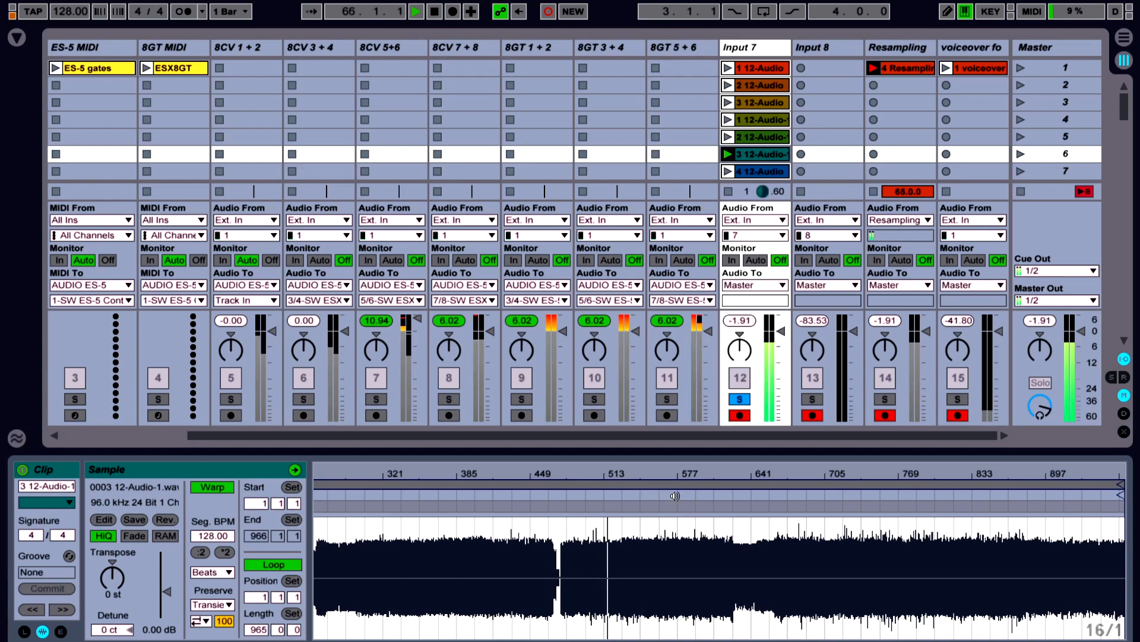
# Audition the Input 7 clips in scenes 6 and 8 from several points along their waveforms
pyautogui.click(852, 502)
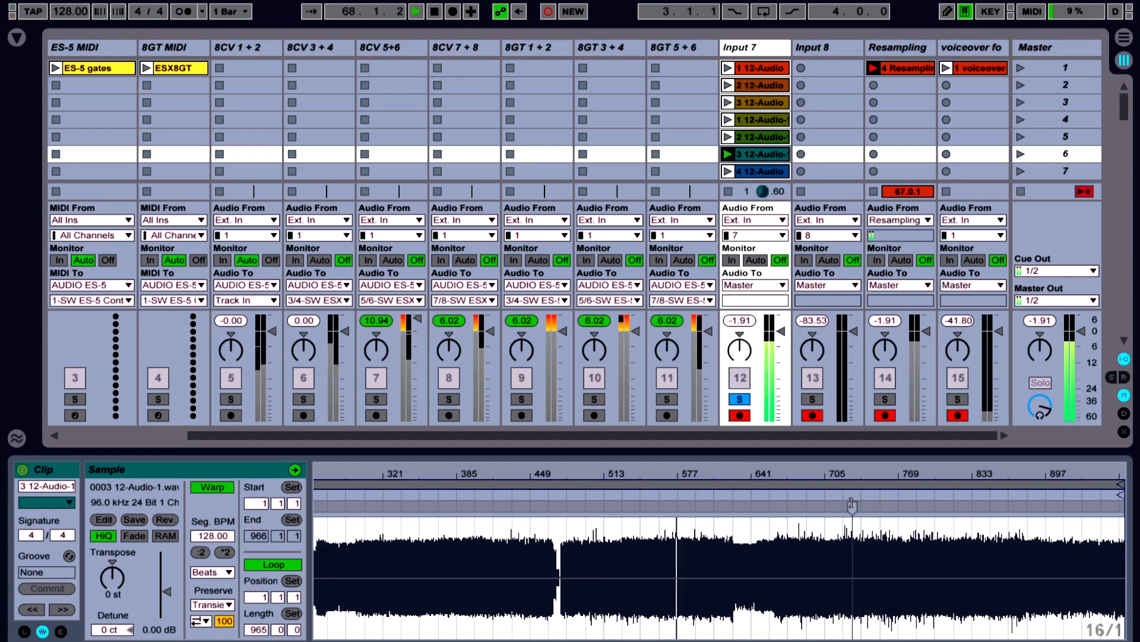
pyautogui.click(831, 493)
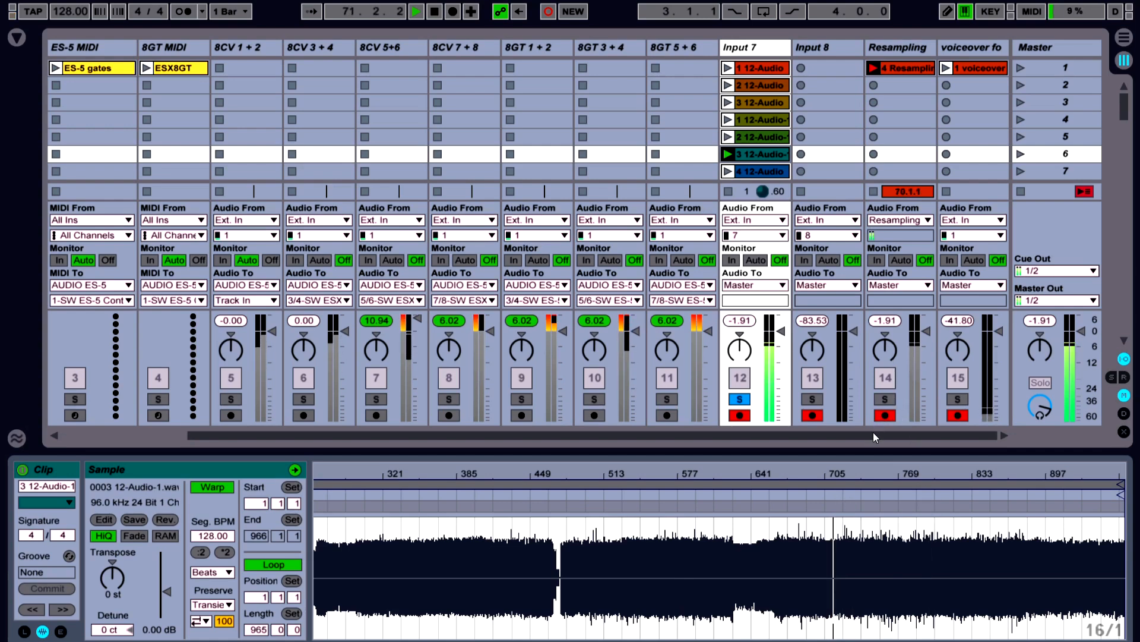
pyautogui.moveTo(873, 436); pyautogui.dragTo(847, 438)
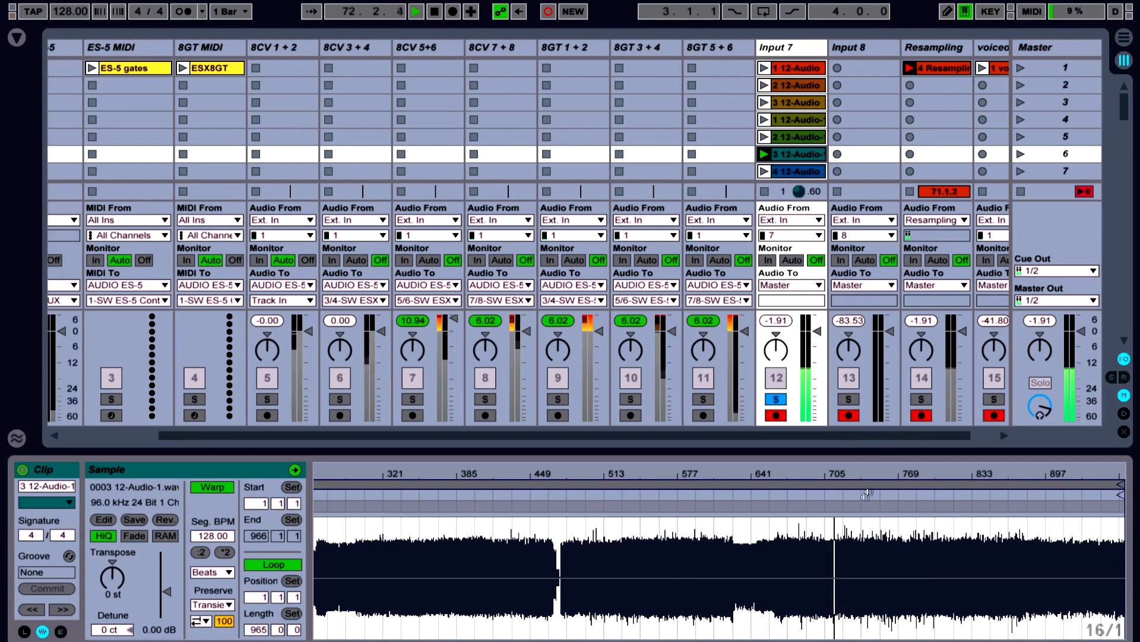
pyautogui.click(940, 495)
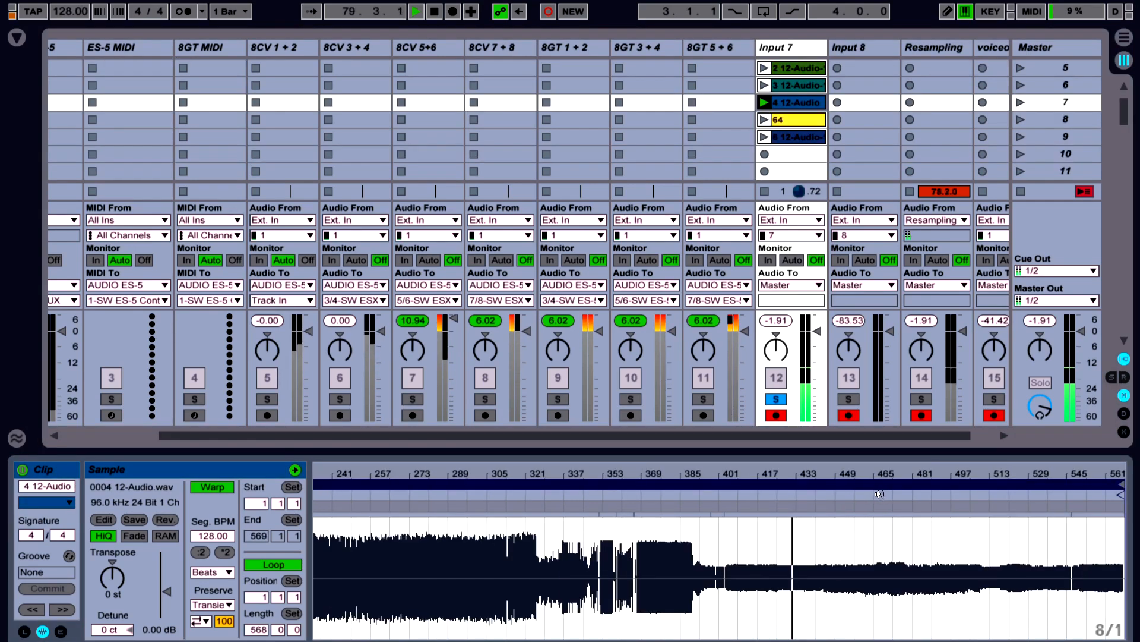
pyautogui.click(879, 494)
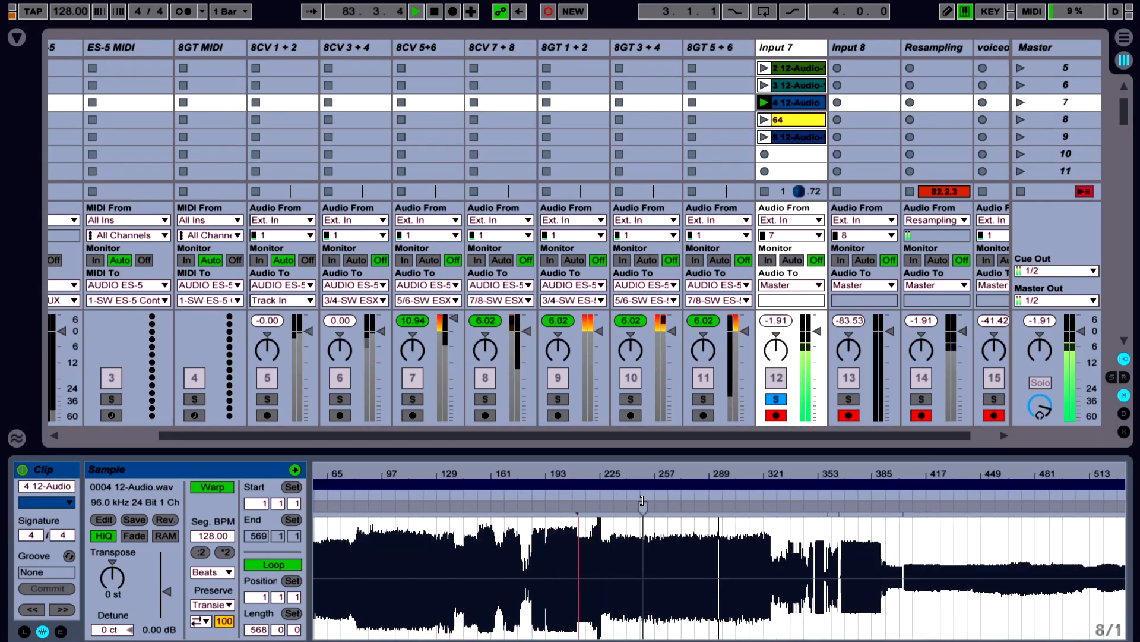
pyautogui.click(648, 494)
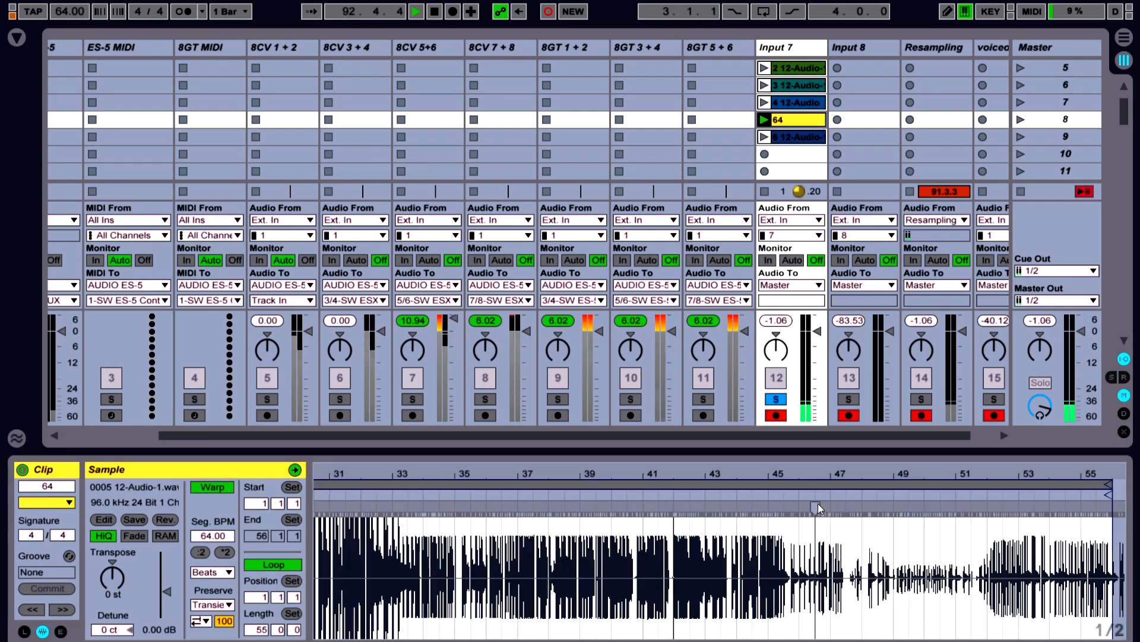
# Audition the Input 7 clip in scene 9 from a late section and start entering a new song tempo
pyautogui.click(773, 139)
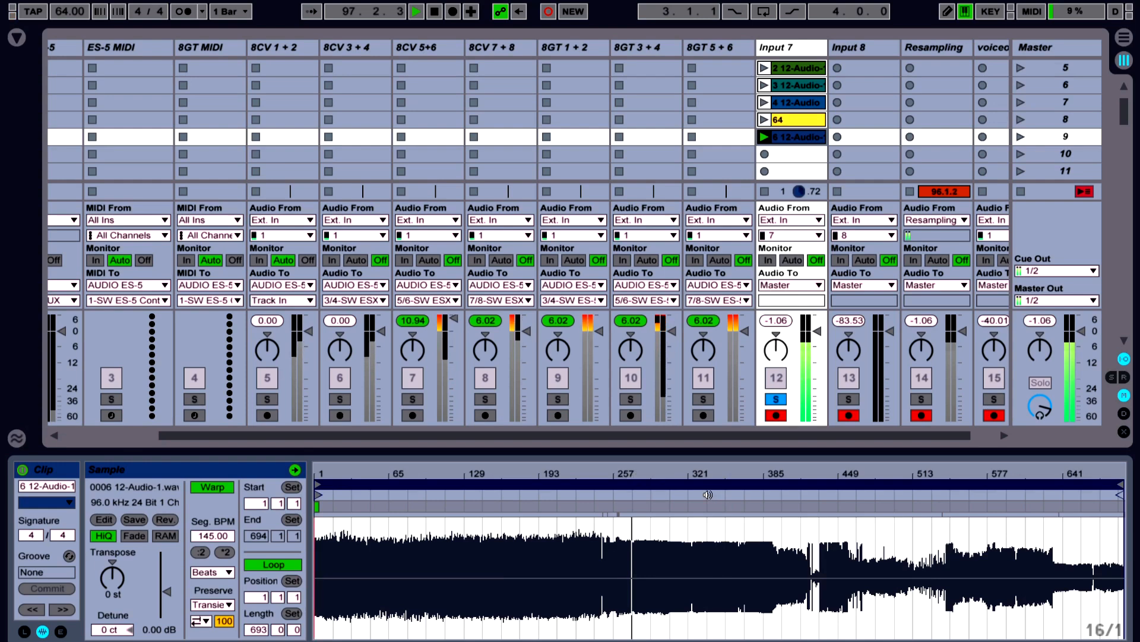
pyautogui.click(1033, 494)
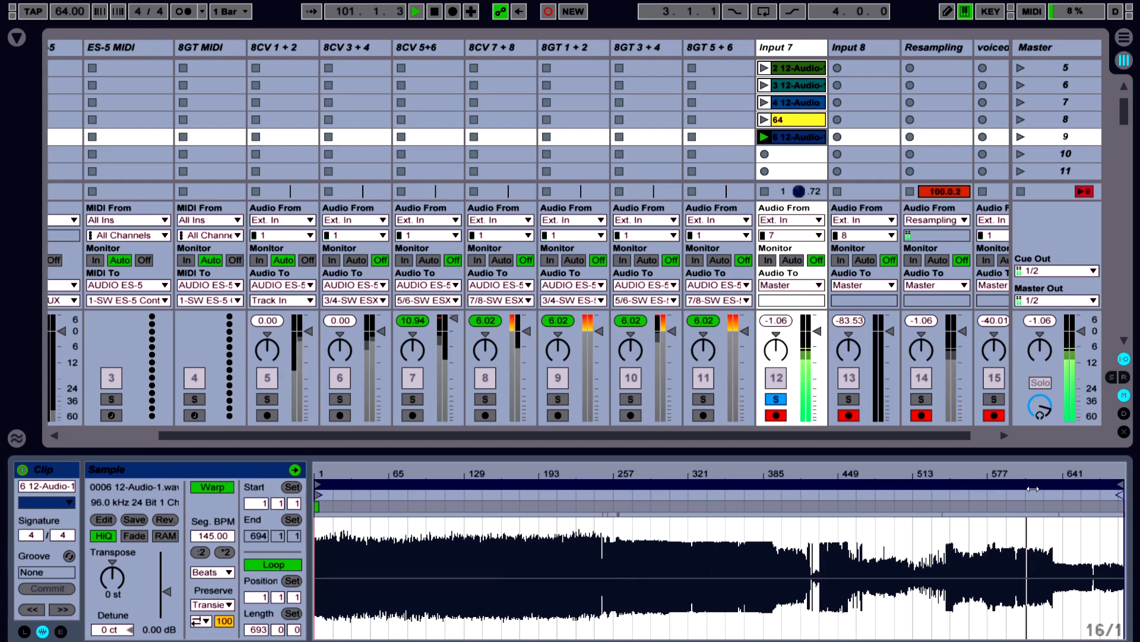
pyautogui.click(70, 11)
pyautogui.write('1')
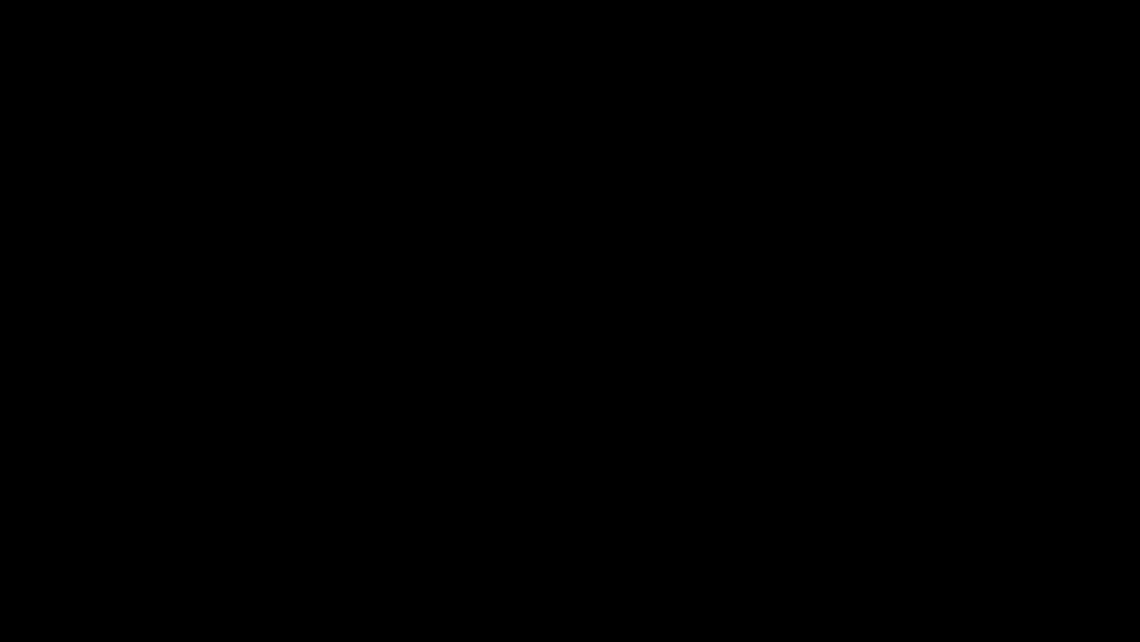